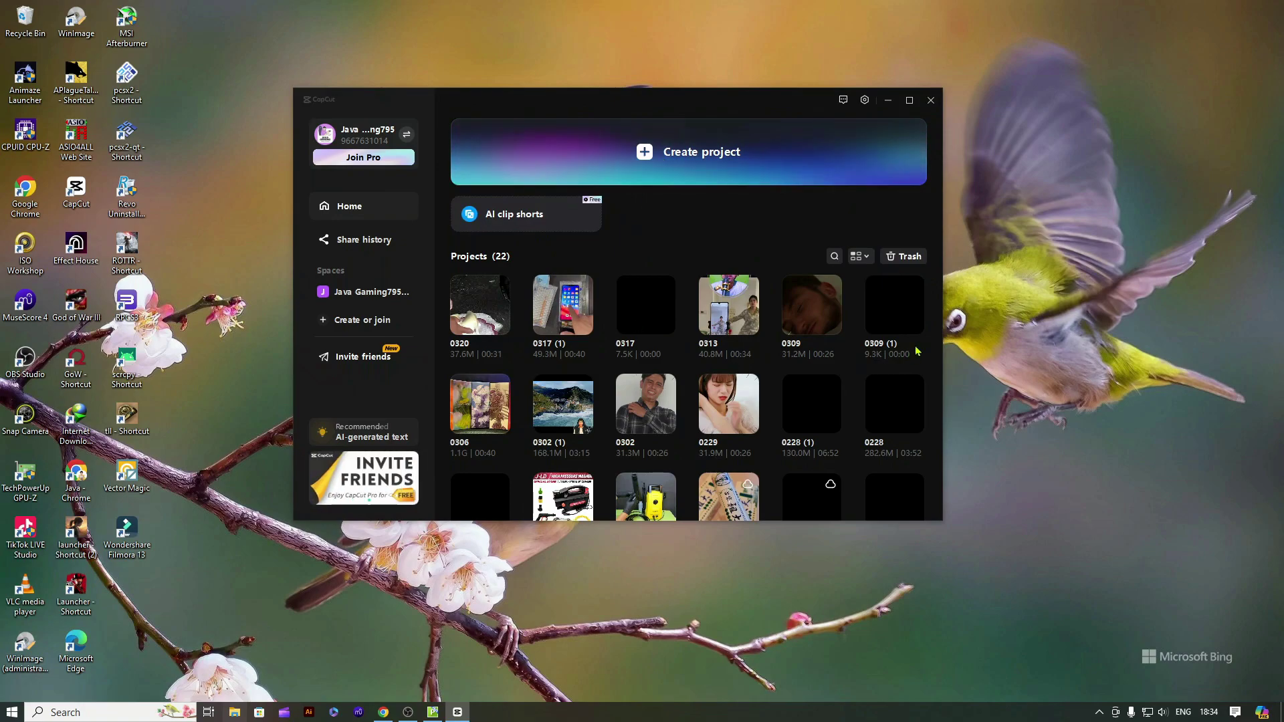
scroll(878, 350, "down", 1)
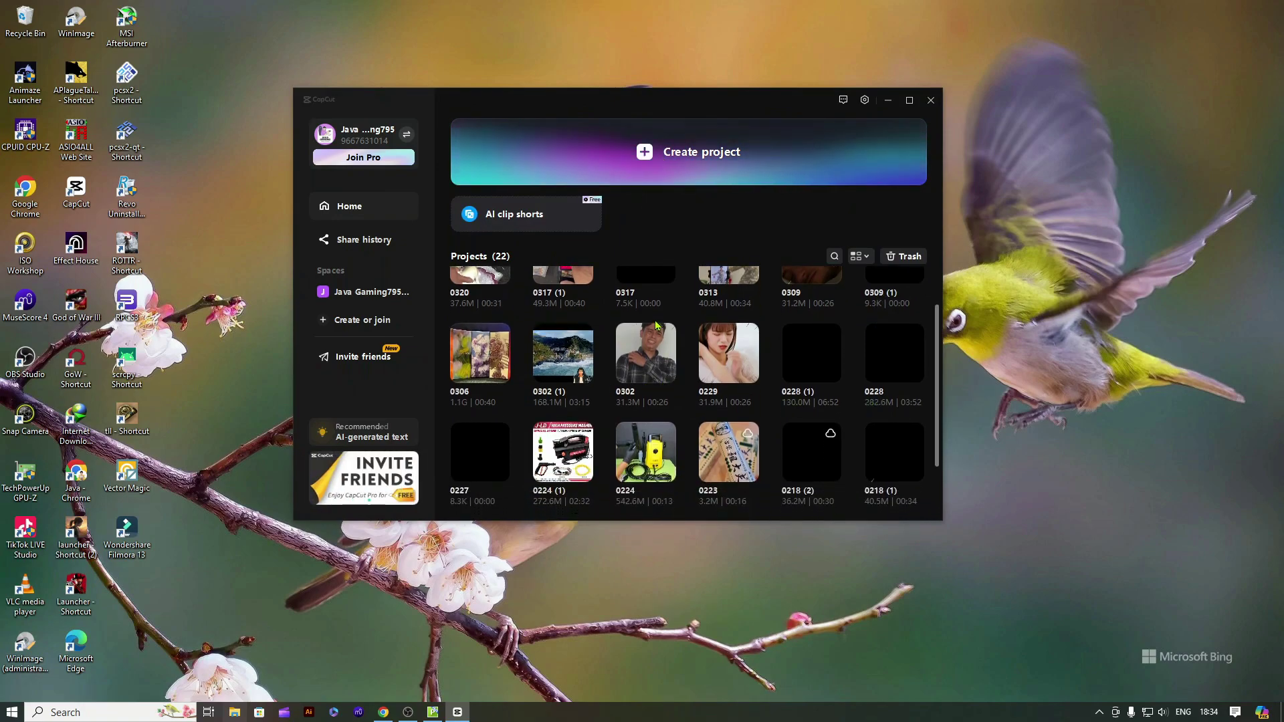
scroll(664, 366, "up", 1)
key("alt+F4")
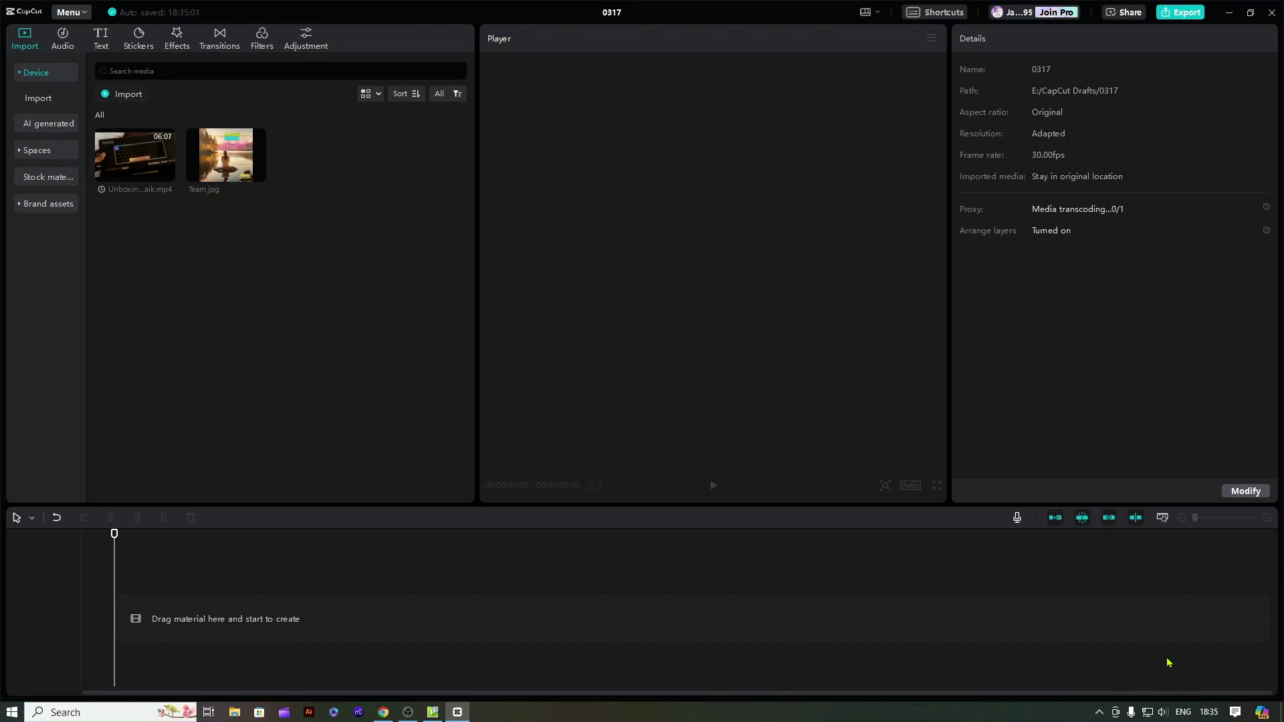
Lower the system speaker volume to 15
left_click(1163, 712)
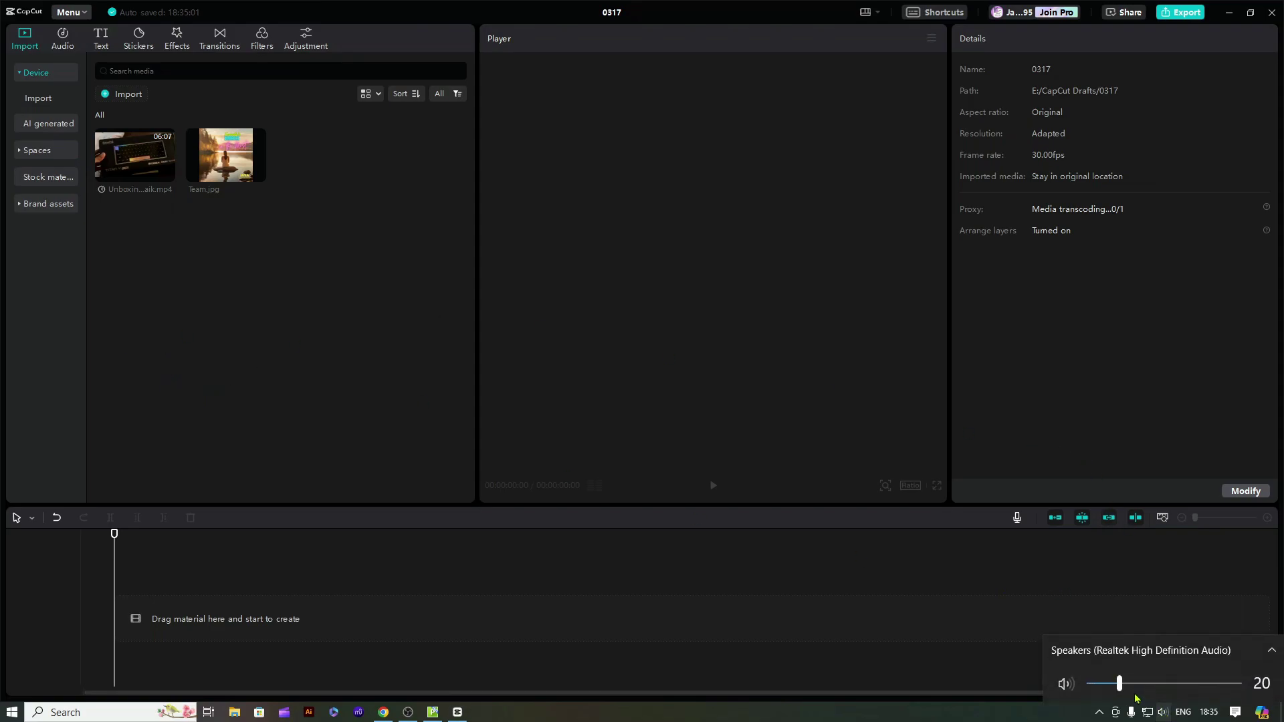
left_click_drag(1119, 684, 1112, 684)
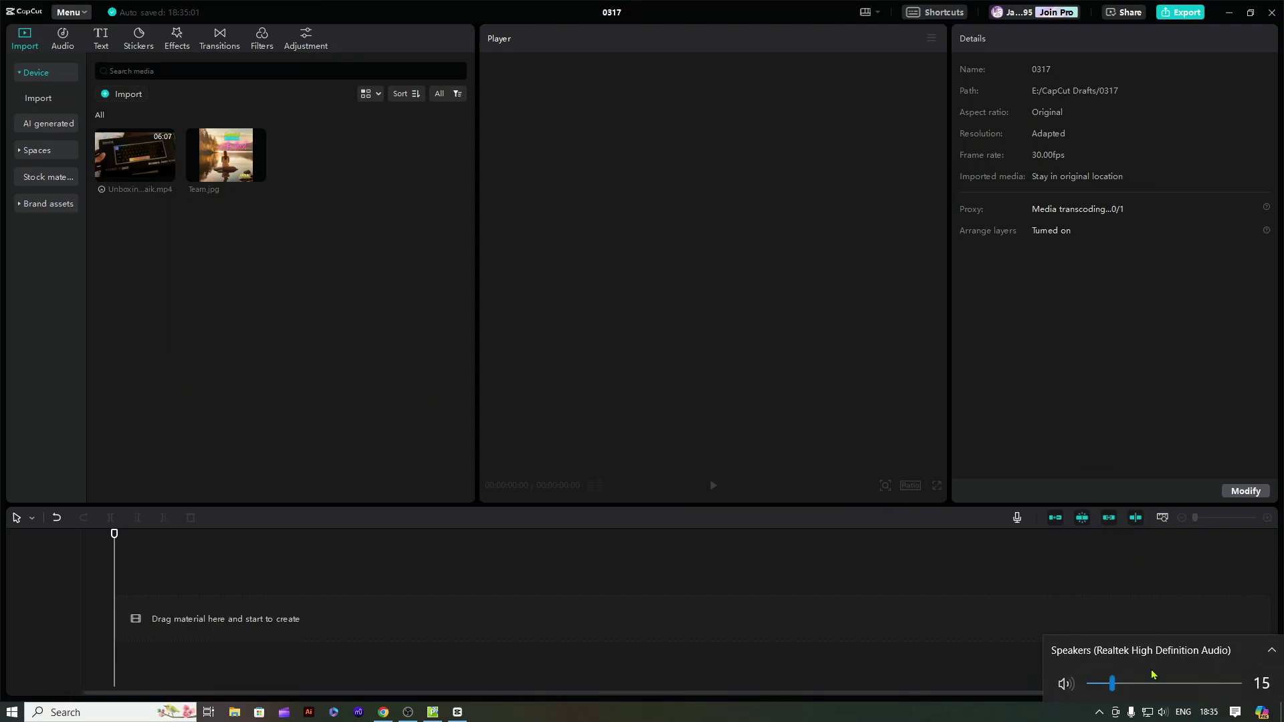
left_click(349, 415)
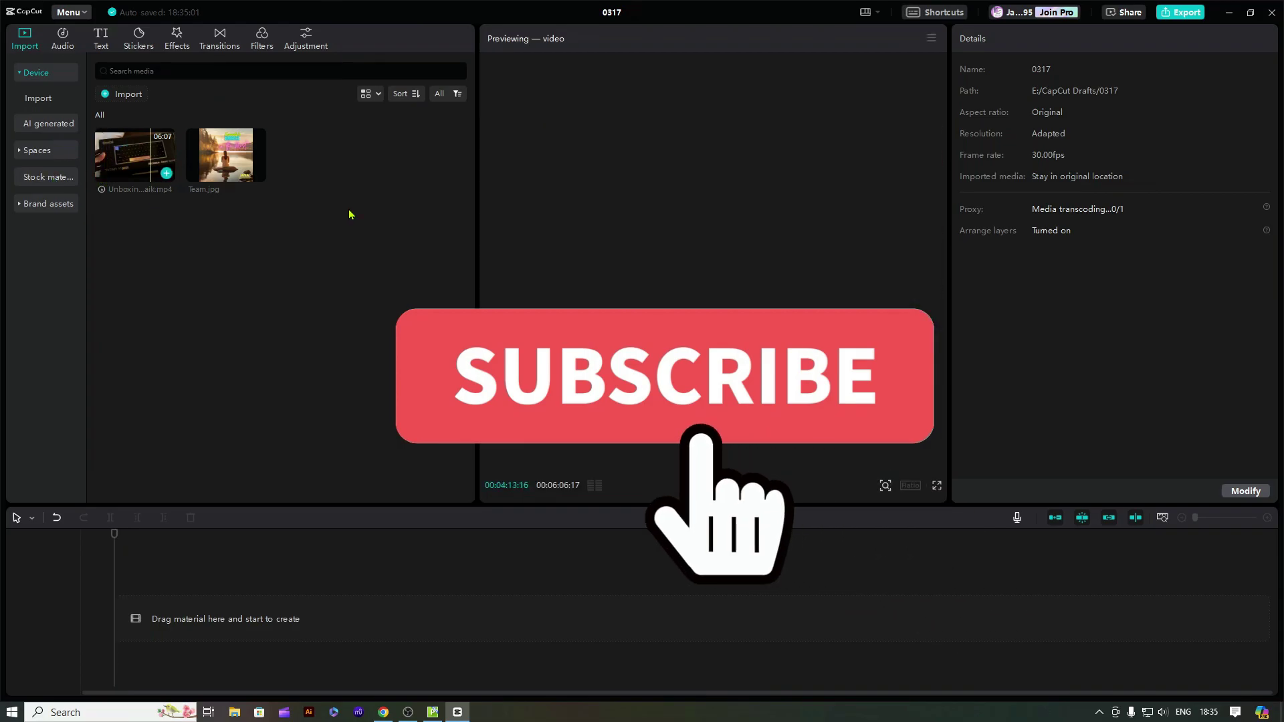
Place the keyboard unboxing video on the timeline and split it at 00:03:01:28
left_click_drag(131, 159, 196, 629)
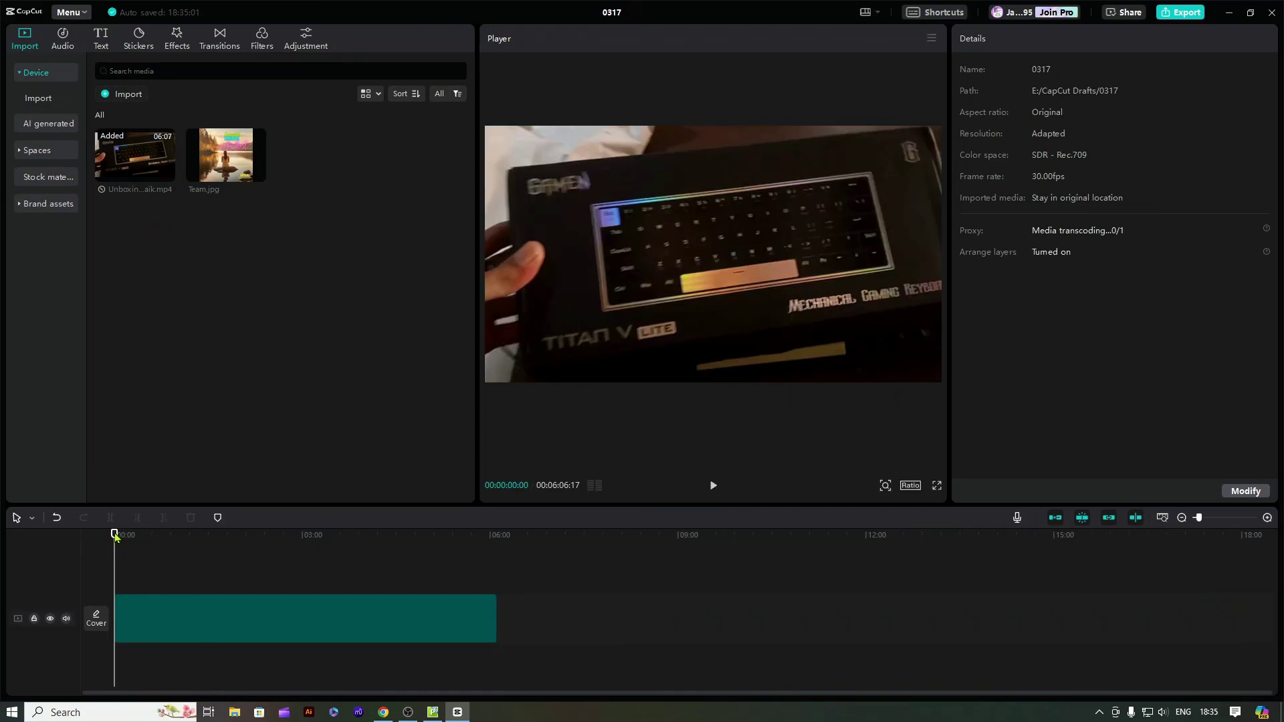
left_click_drag(116, 539, 317, 590)
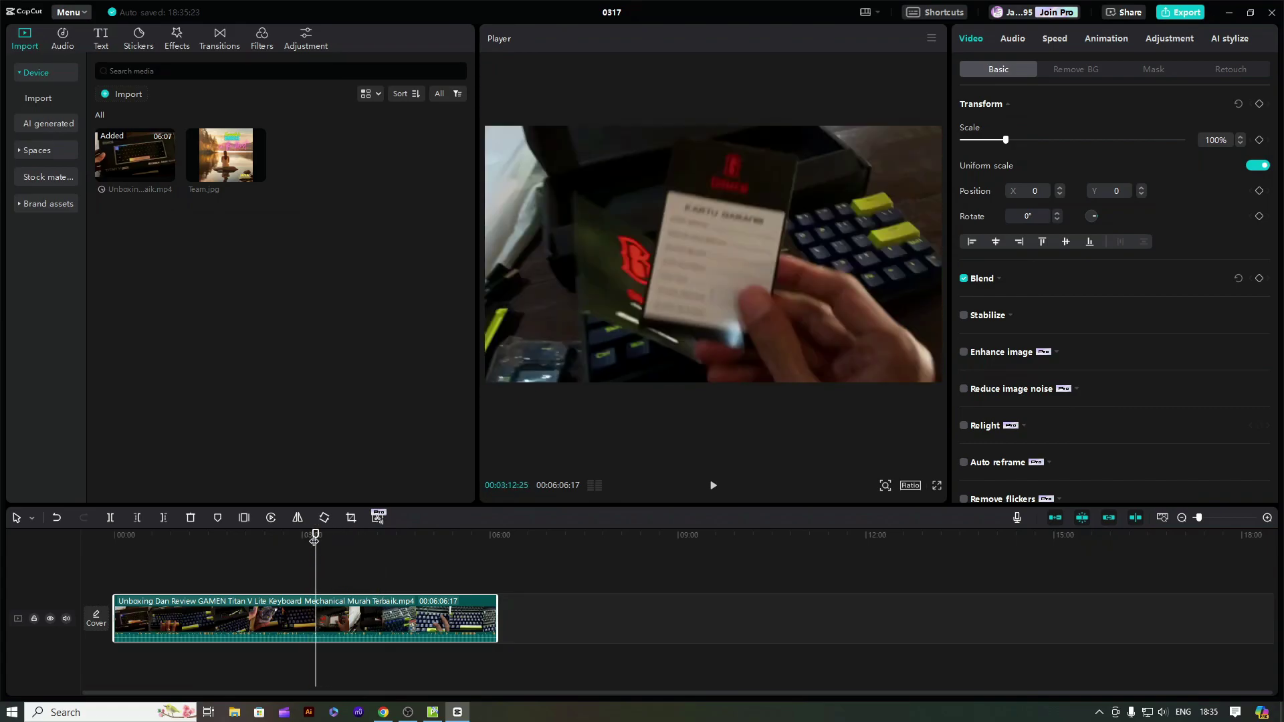
left_click_drag(315, 539, 305, 548)
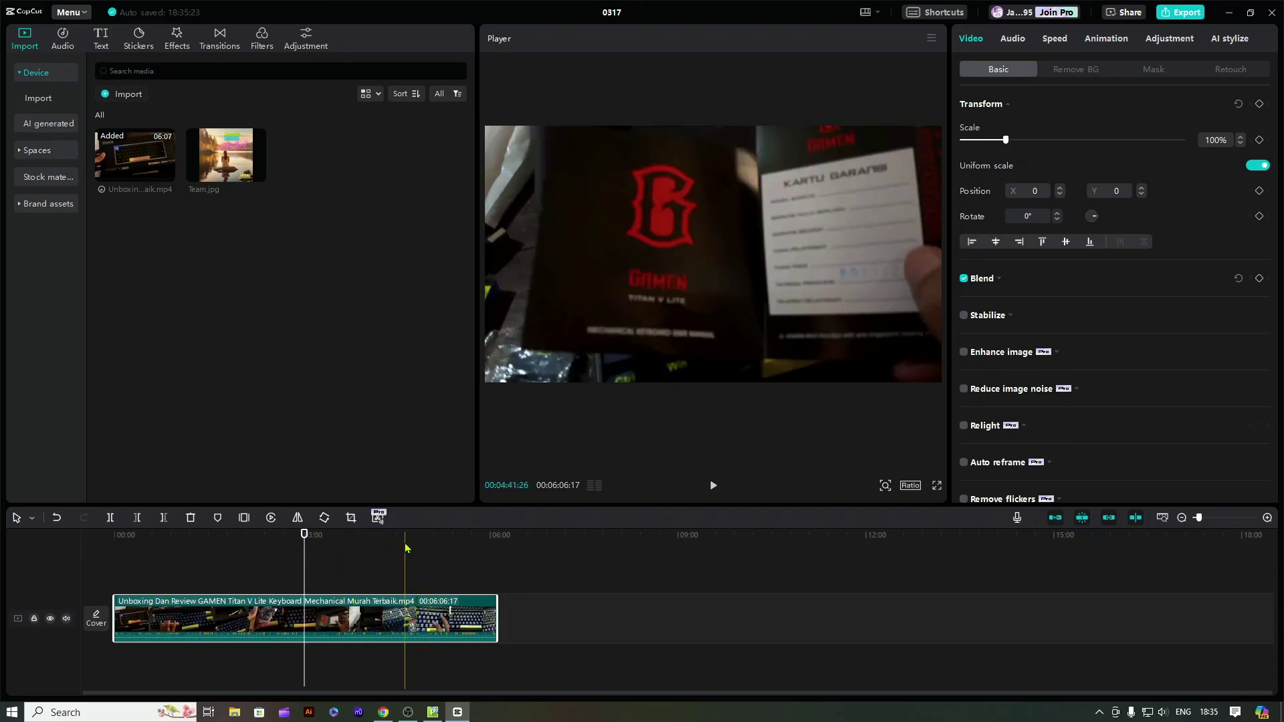
left_click(136, 518)
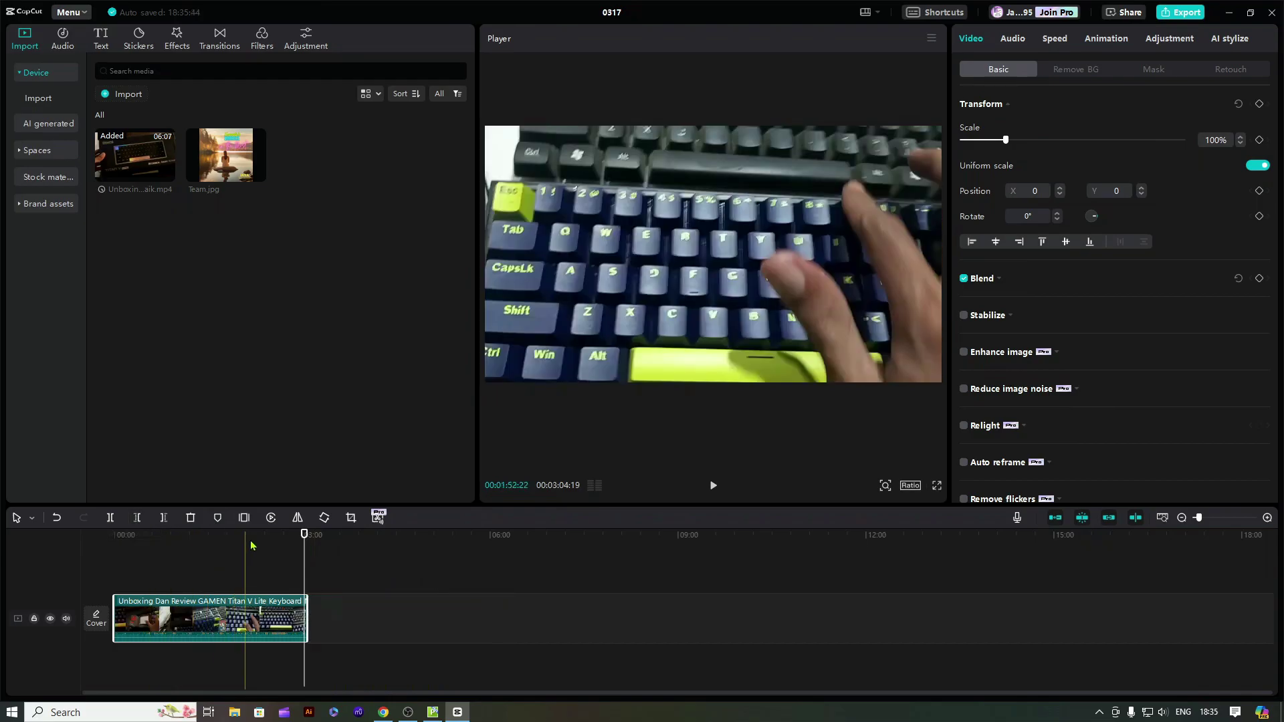
left_click(55, 518)
left_click(110, 518)
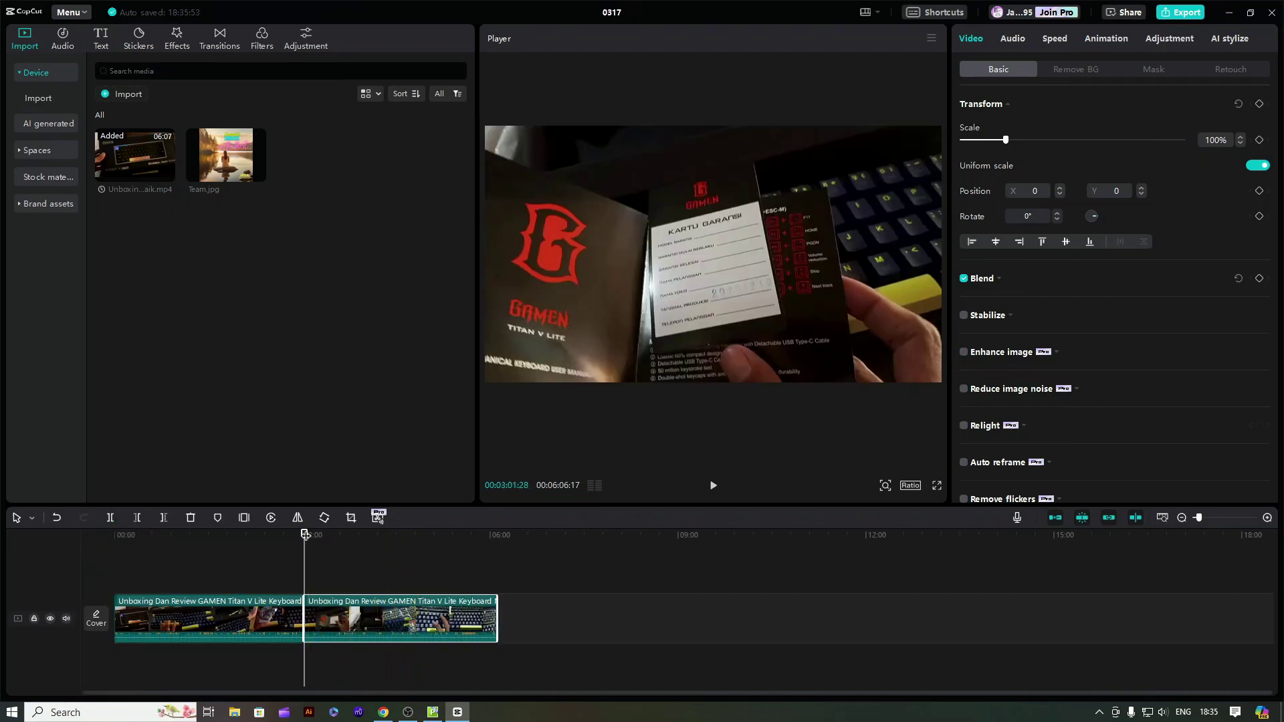
Split the second clip at 00:03:19:07 and select the short segment between the two cuts
left_click_drag(305, 535, 322, 554)
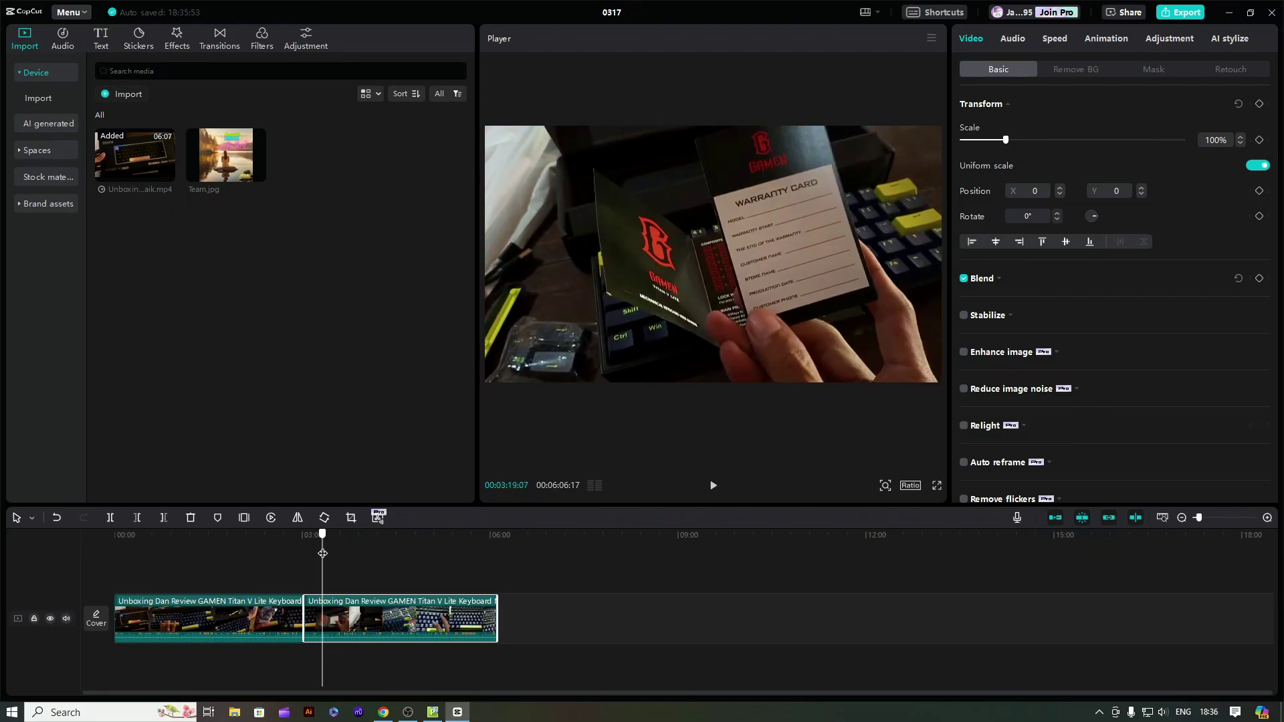
left_click(110, 518)
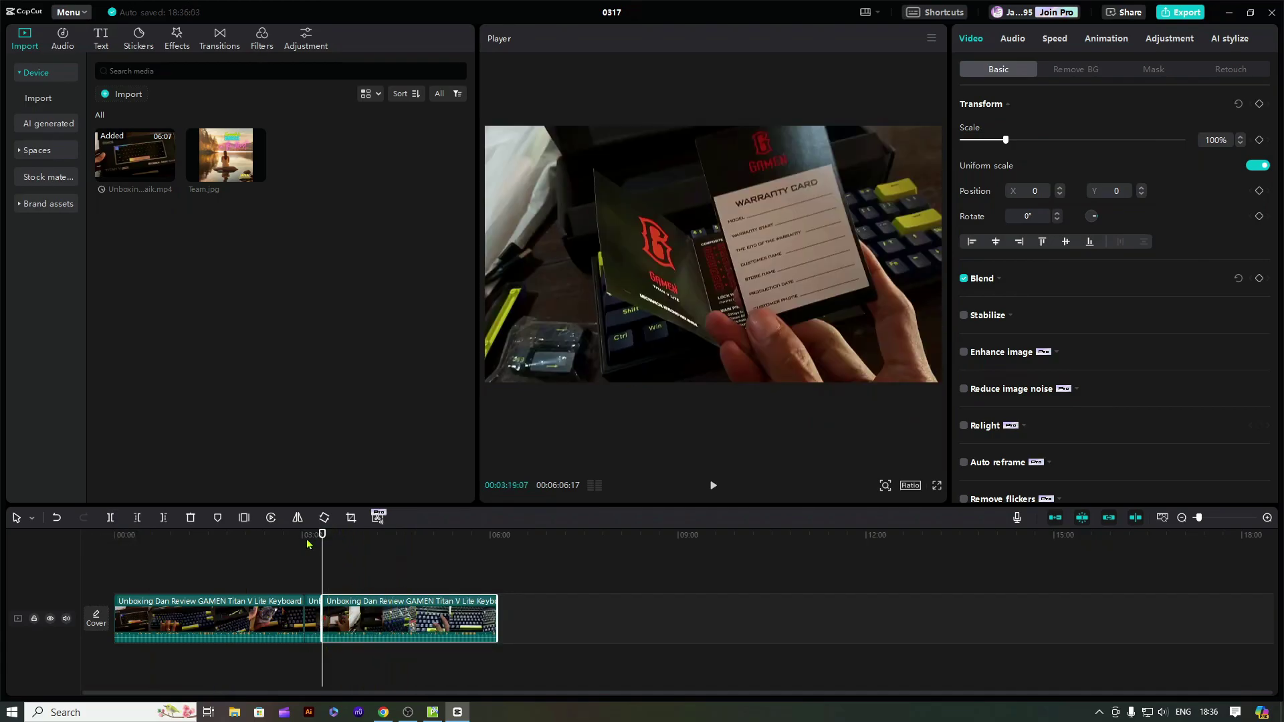
mouse_move(322, 539)
left_mouse_down()
mouse_move(350, 542)
mouse_move(312, 542)
left_mouse_up()
left_click(314, 619)
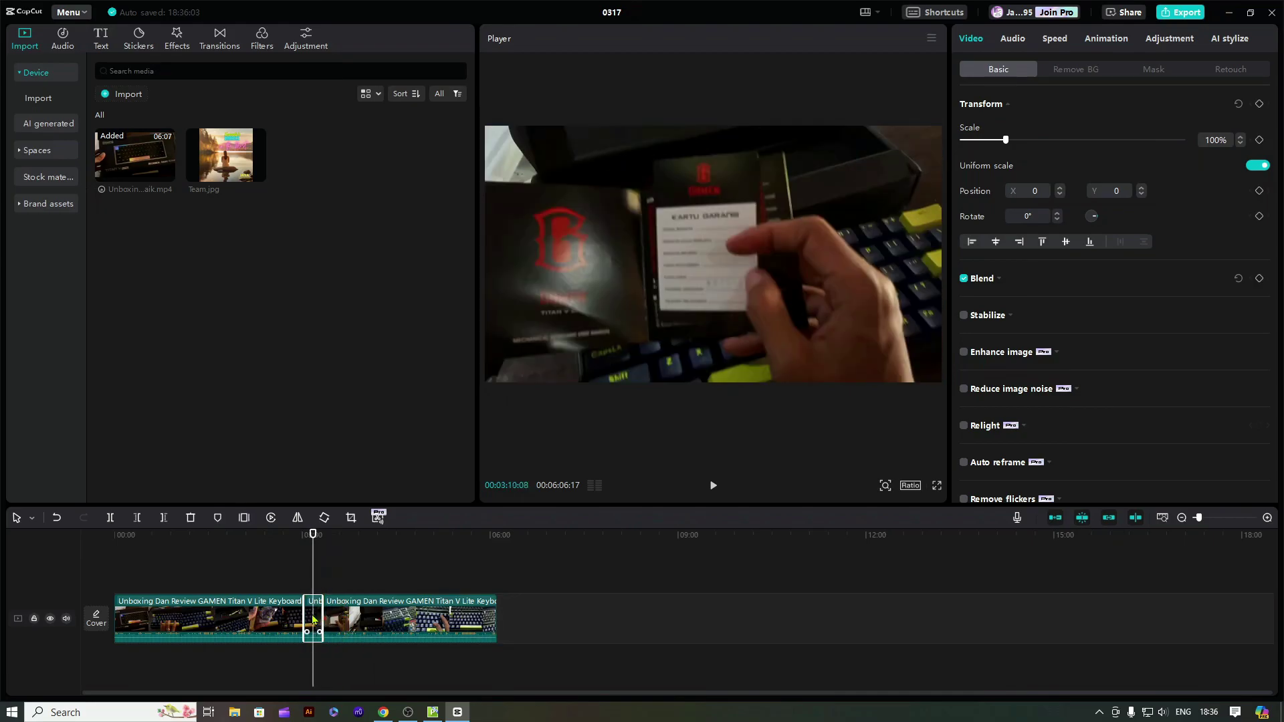
left_click_drag(300, 533, 293, 537)
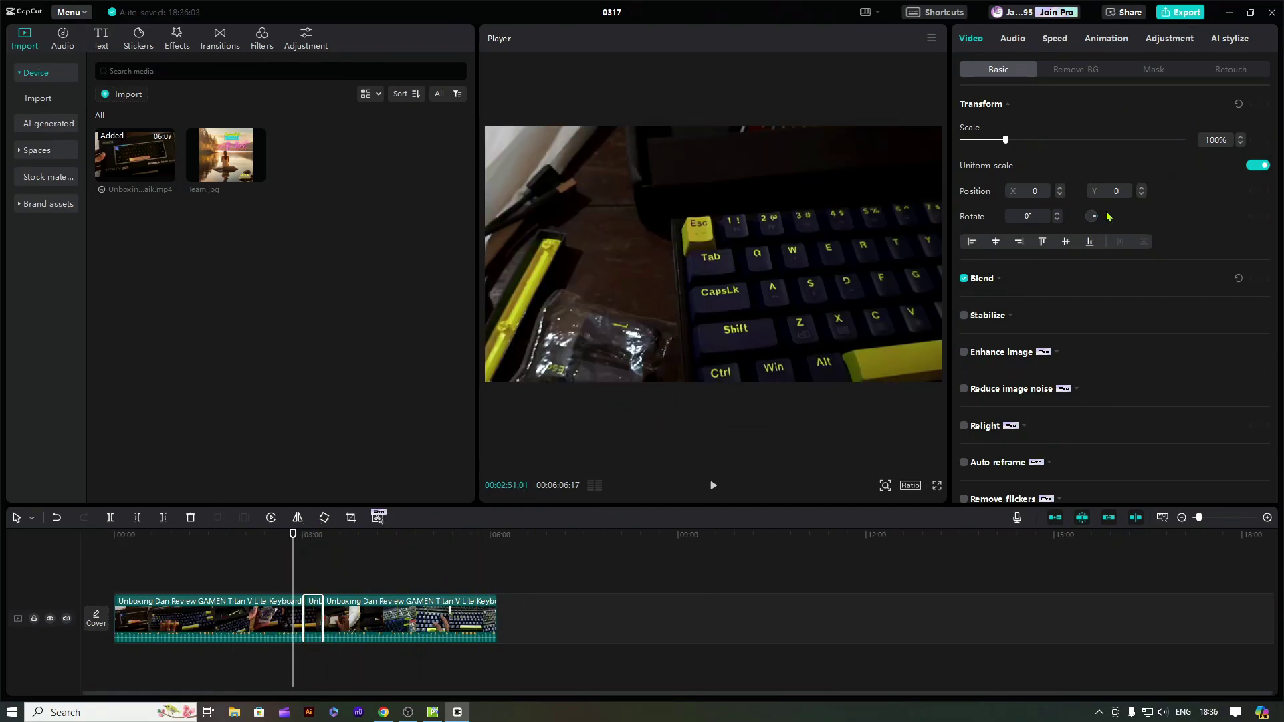
left_click(990, 105)
left_click(990, 105)
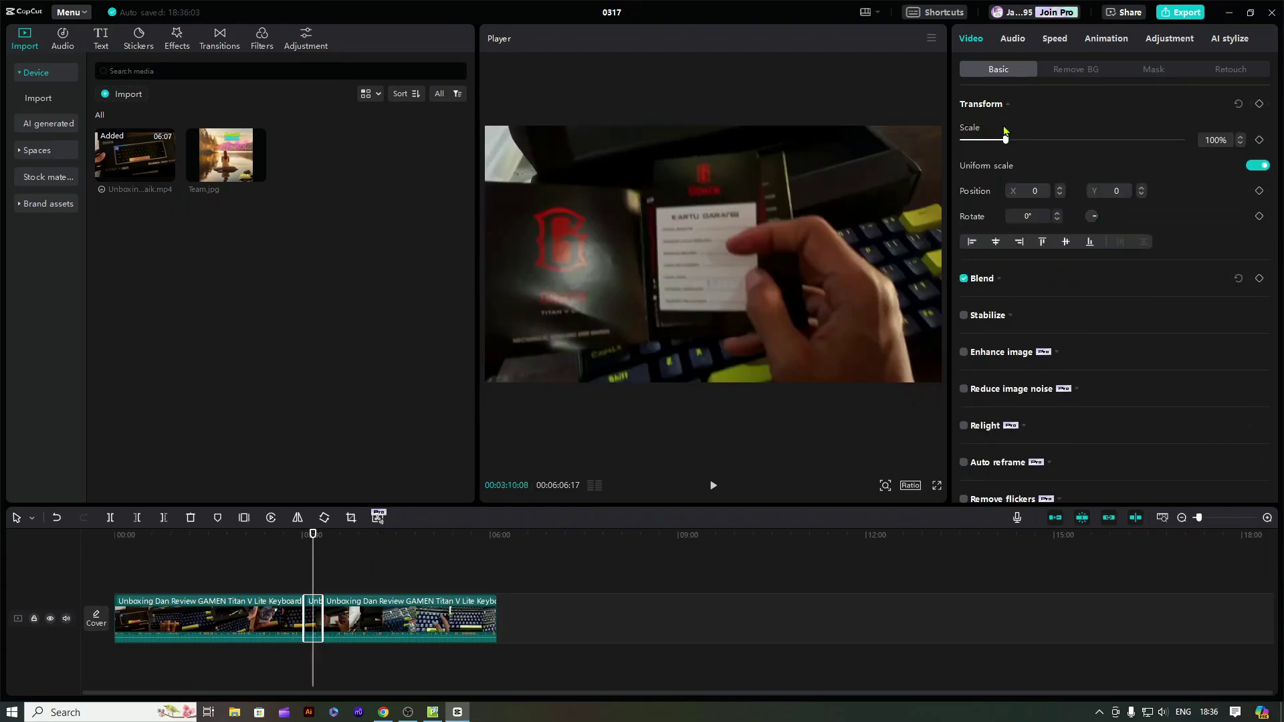
mouse_move(313, 543)
left_mouse_down()
mouse_move(284, 544)
mouse_move(309, 548)
mouse_move(294, 557)
left_mouse_up()
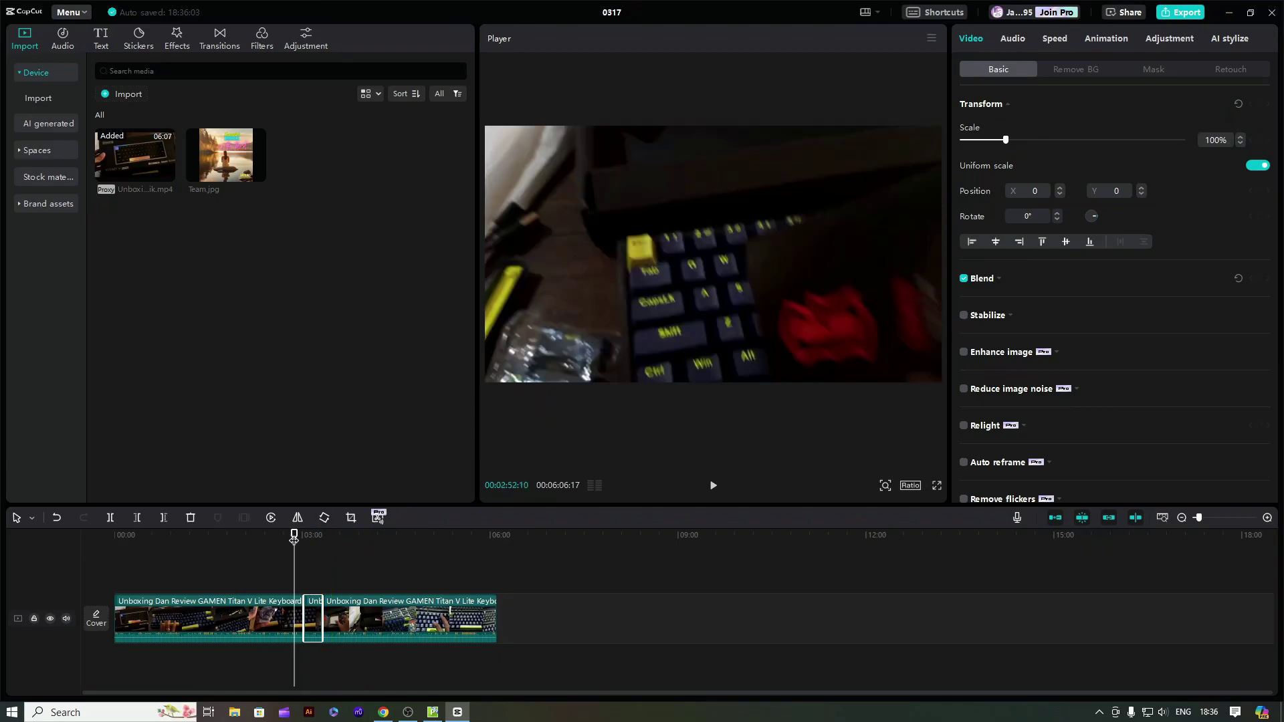
left_click_drag(294, 538, 305, 542)
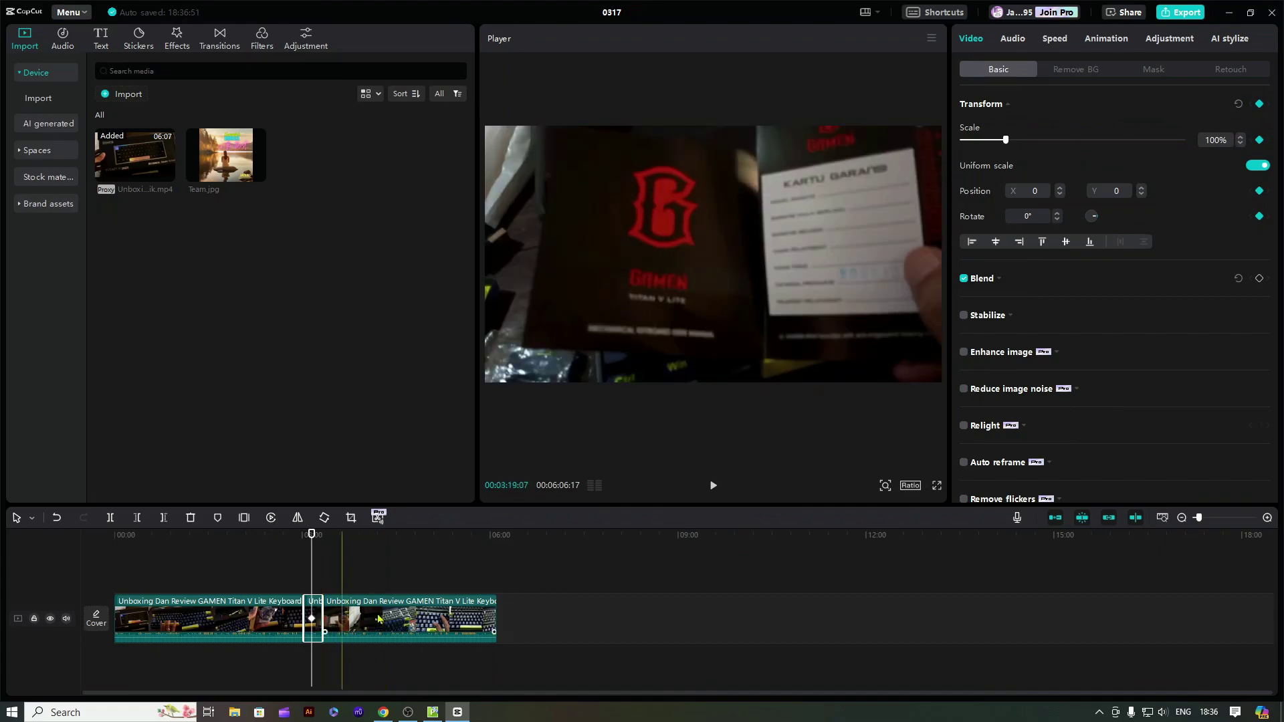
left_click_drag(1199, 523, 1210, 520)
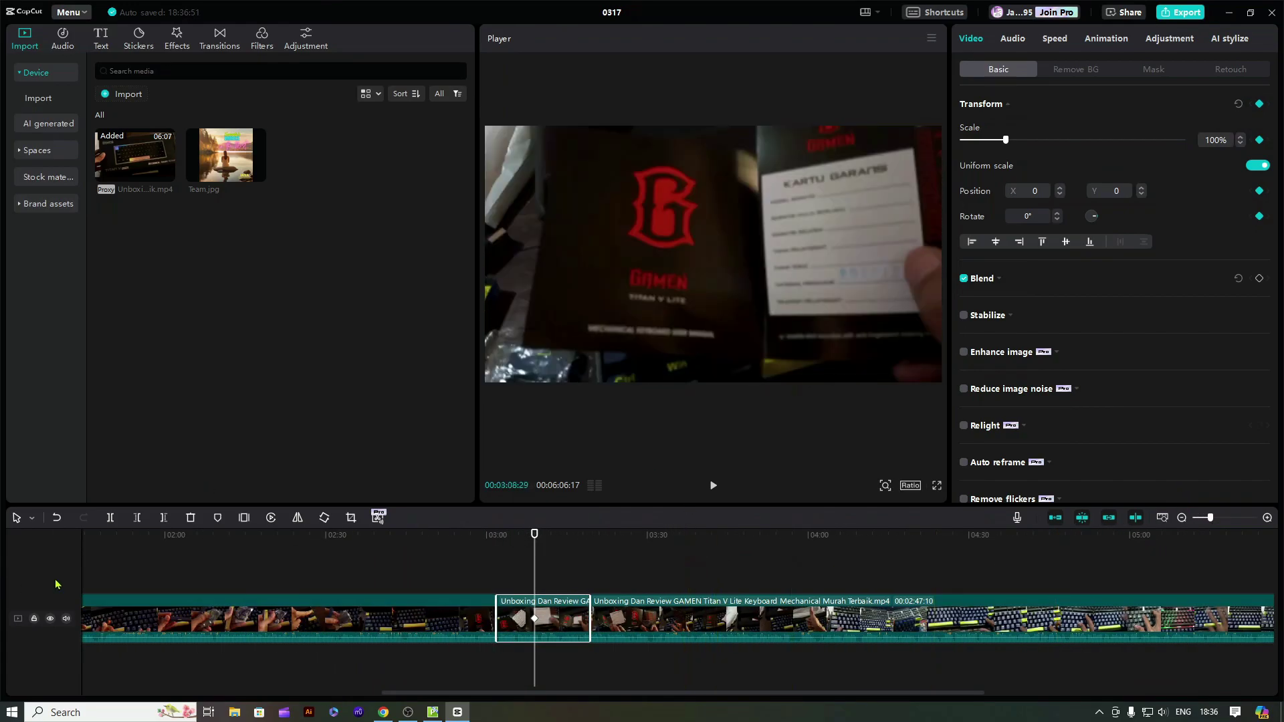
left_click(57, 519)
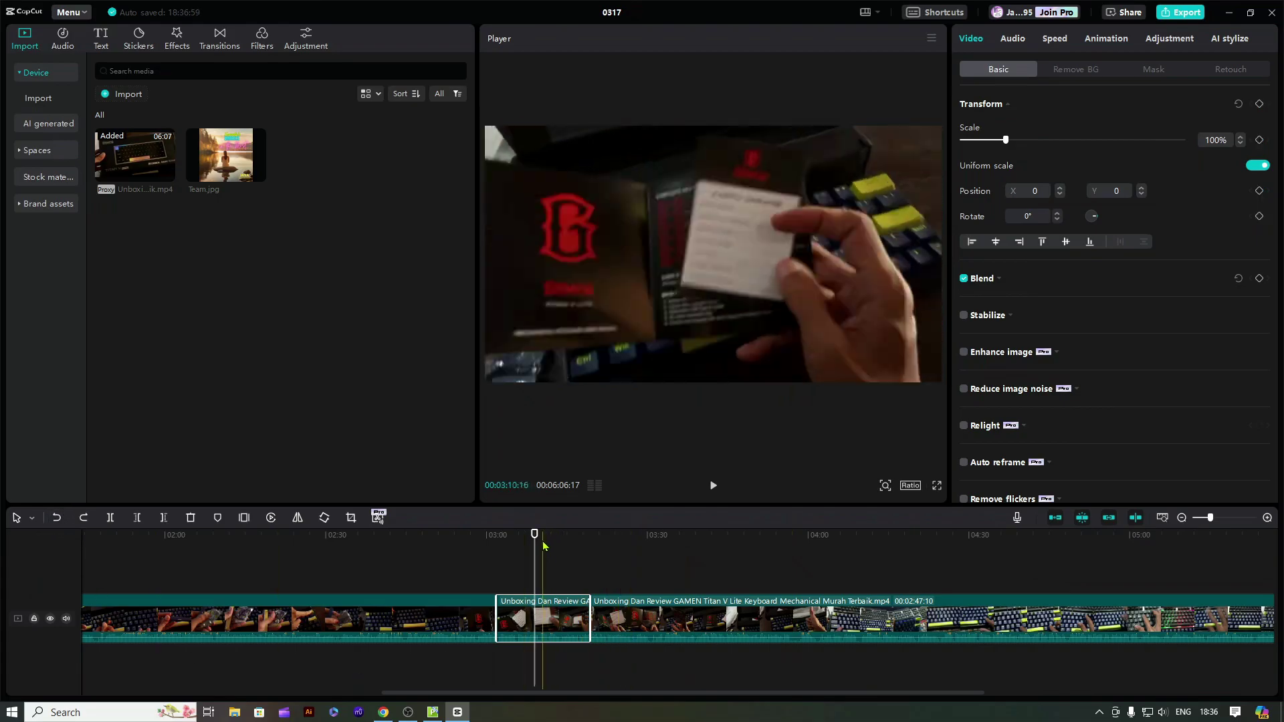
Add a Transform keyframe at the start of the short middle segment and a Scale keyframe of 210% at its end
left_click_drag(535, 534, 498, 557)
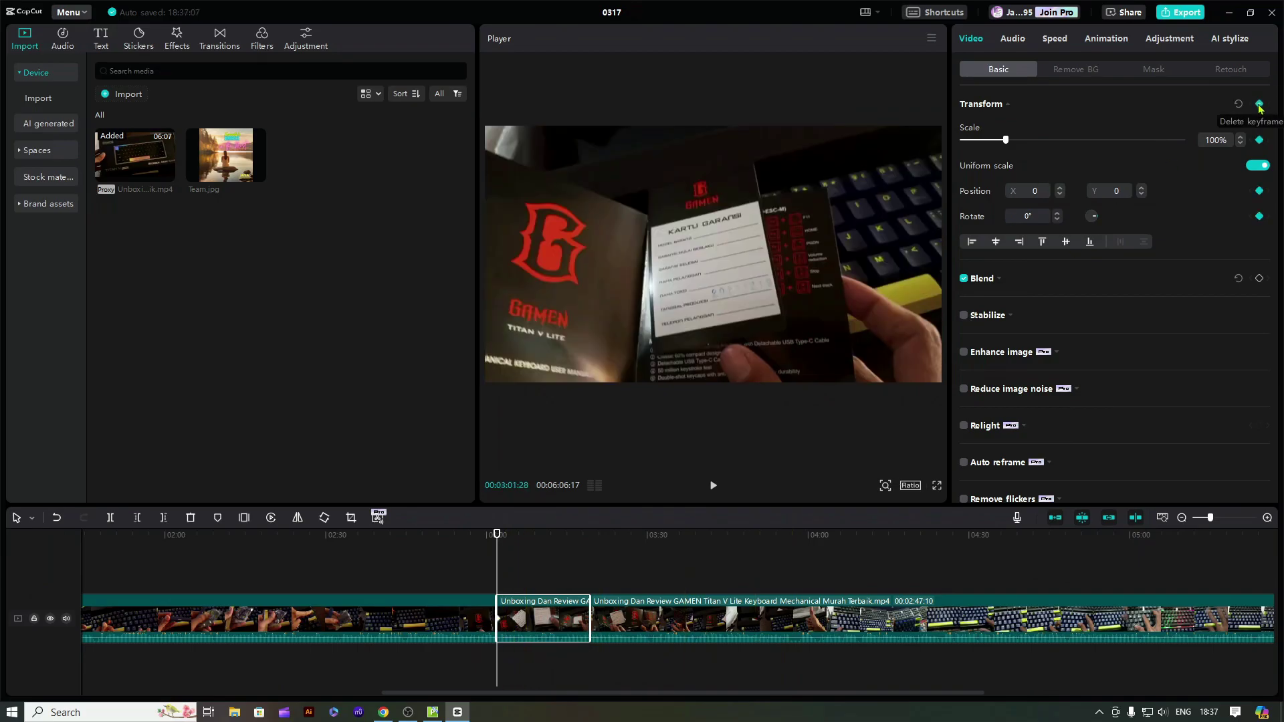
left_click_drag(496, 535, 586, 569)
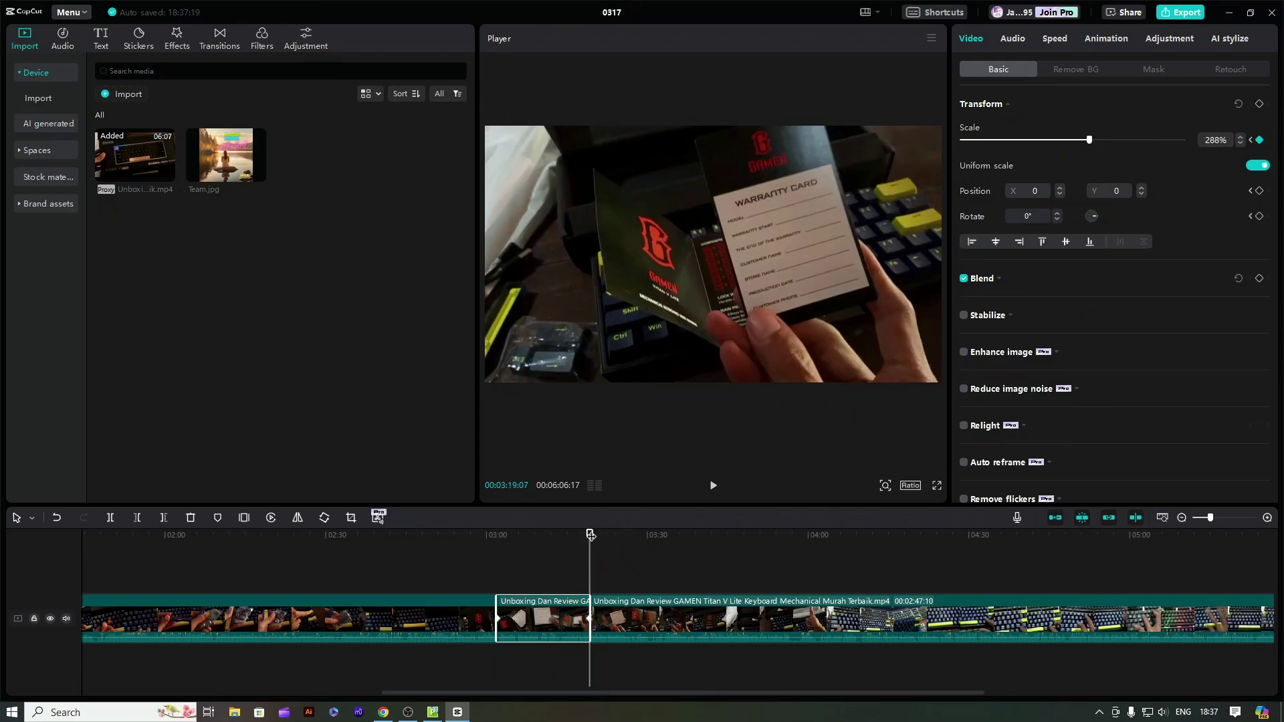
mouse_move(591, 537)
left_mouse_down()
mouse_move(549, 552)
mouse_move(588, 554)
left_mouse_up()
left_click_drag(1080, 140, 1034, 140)
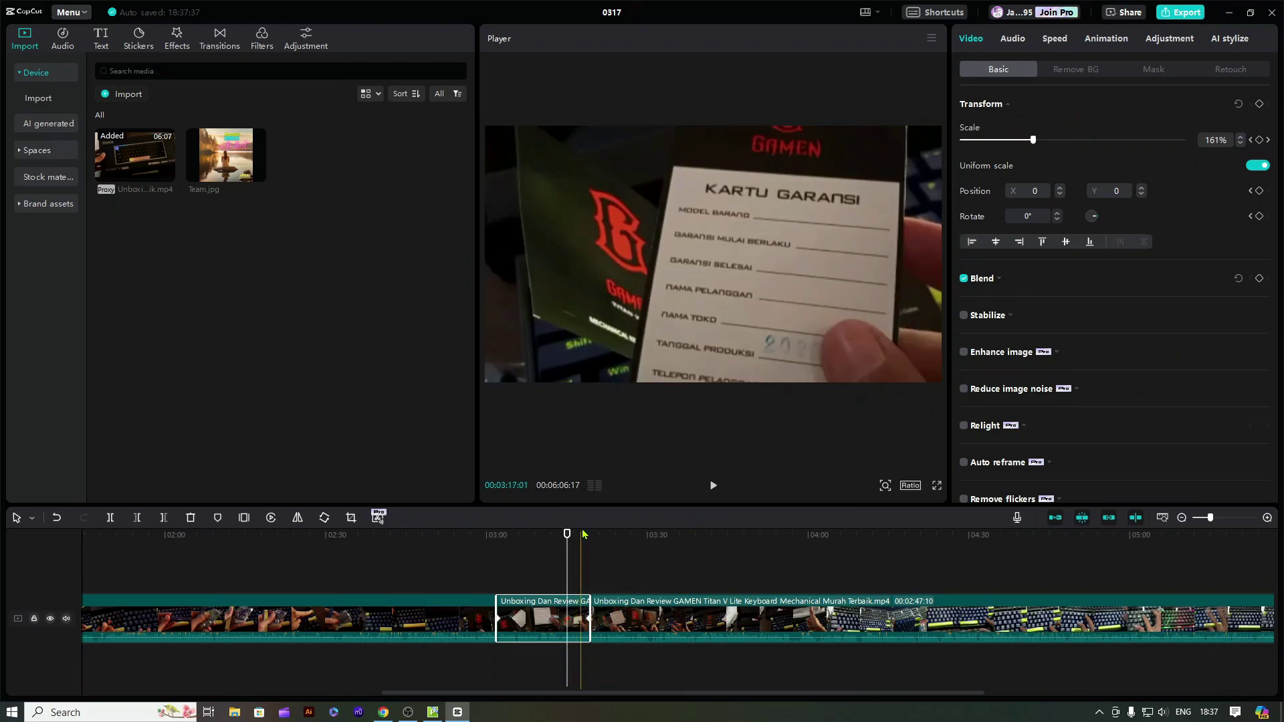
left_click_drag(568, 546, 591, 548)
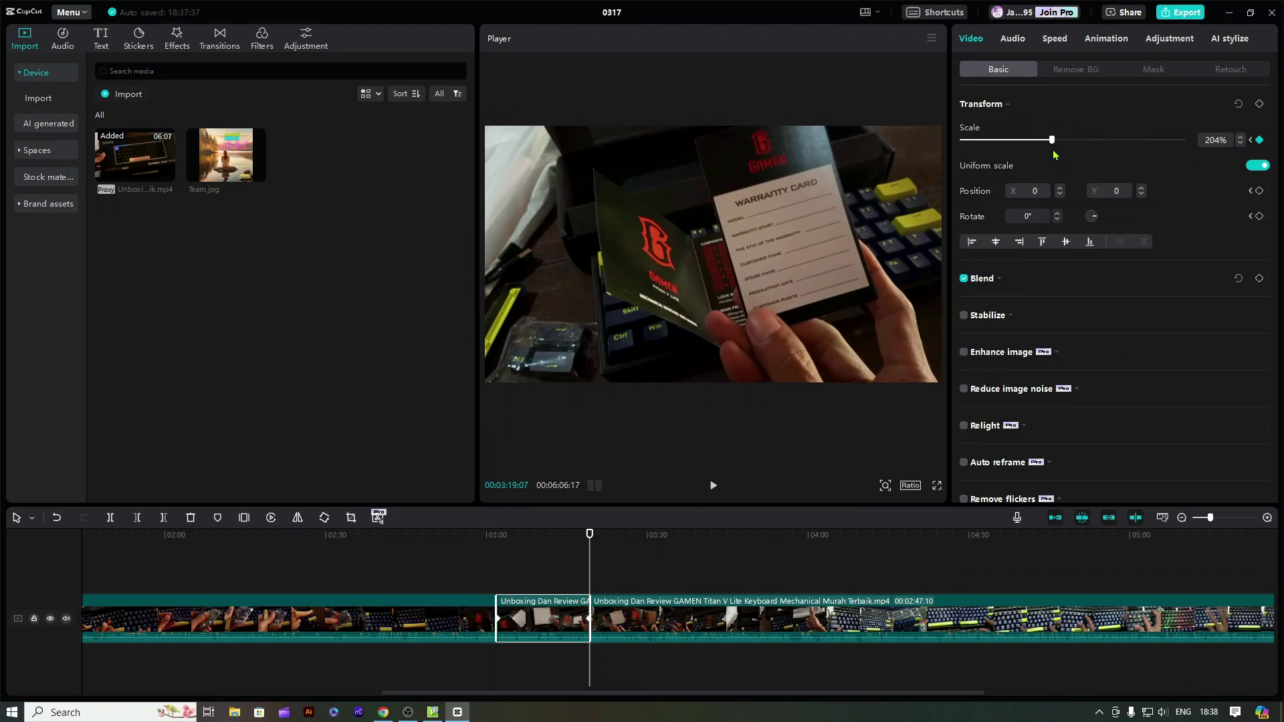
Play back the last part of the middle segment to check the zoom animation
left_click_drag(590, 535, 563, 543)
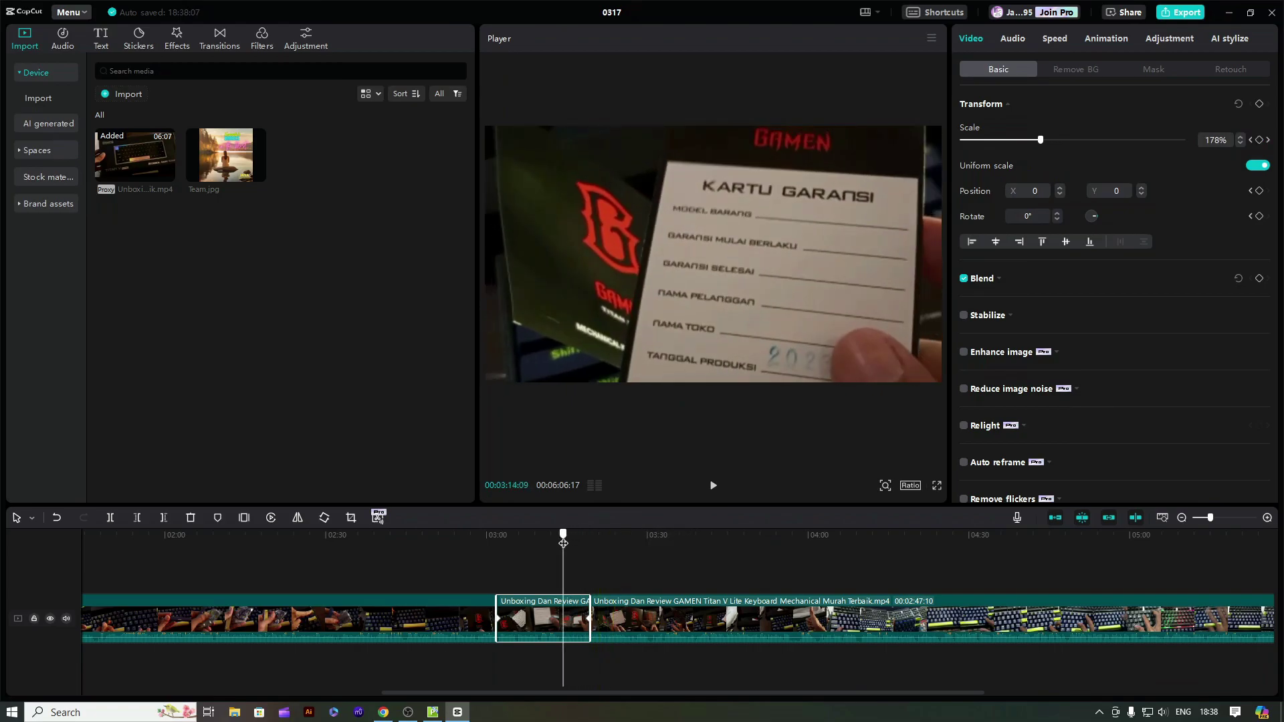
left_click(714, 488)
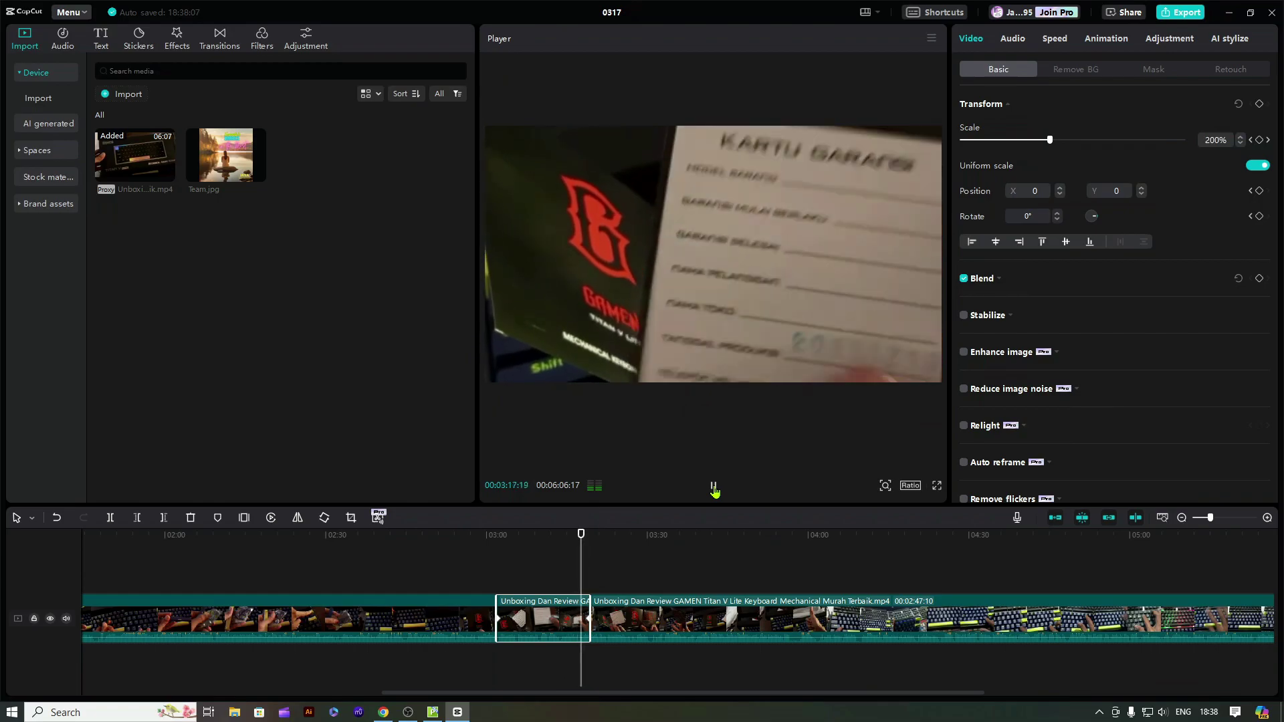
left_click(713, 489)
left_click_drag(589, 553, 514, 583)
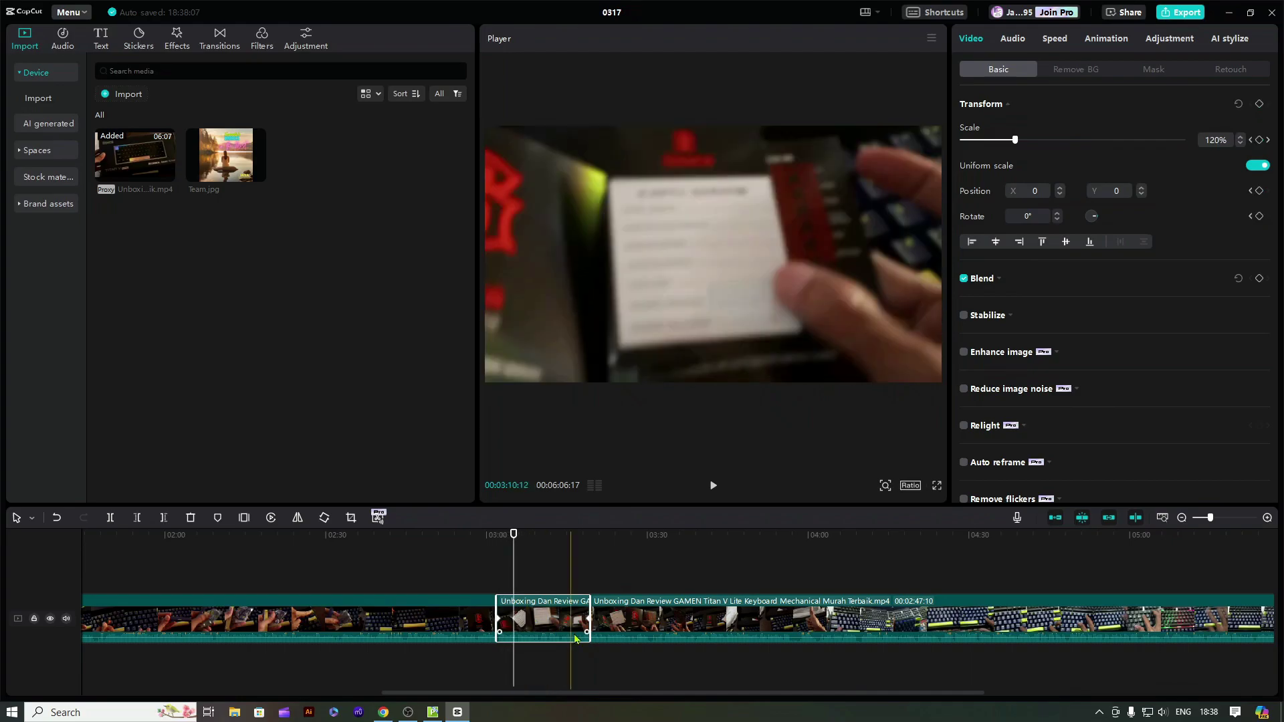
Show the middle segment's keyframe animation and expand its Scale graph
right_click(553, 618)
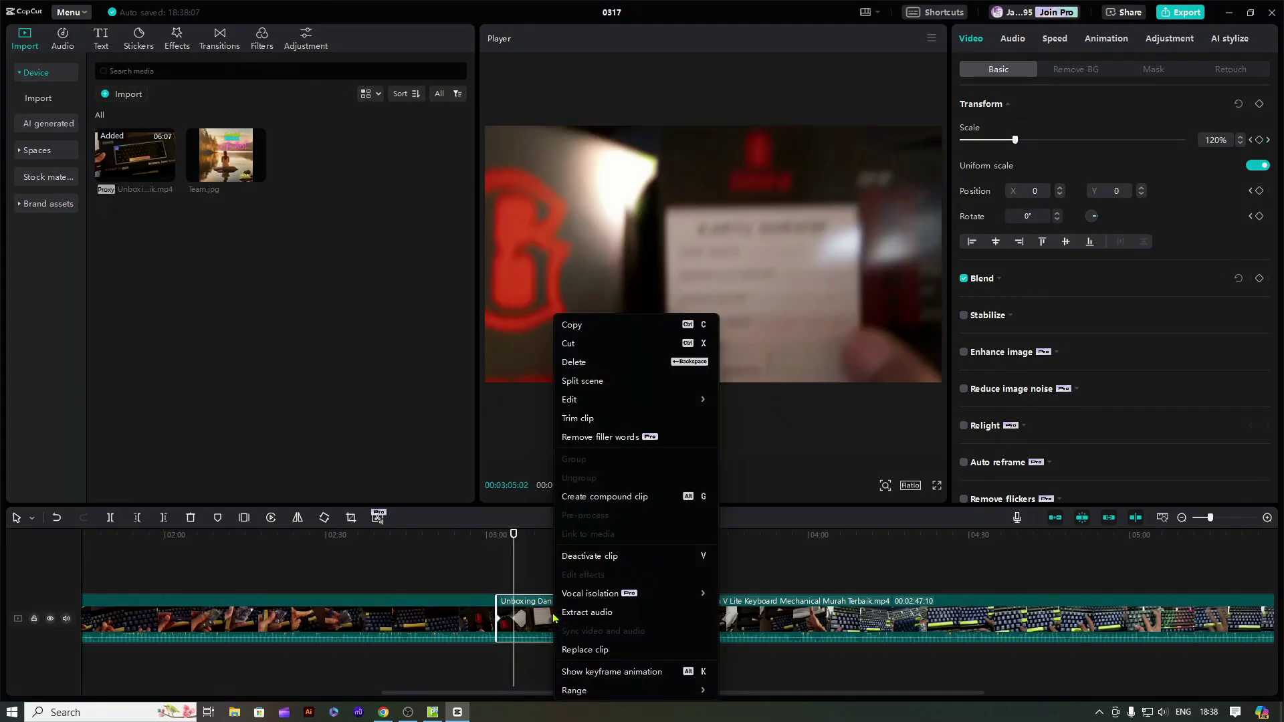
left_click(605, 672)
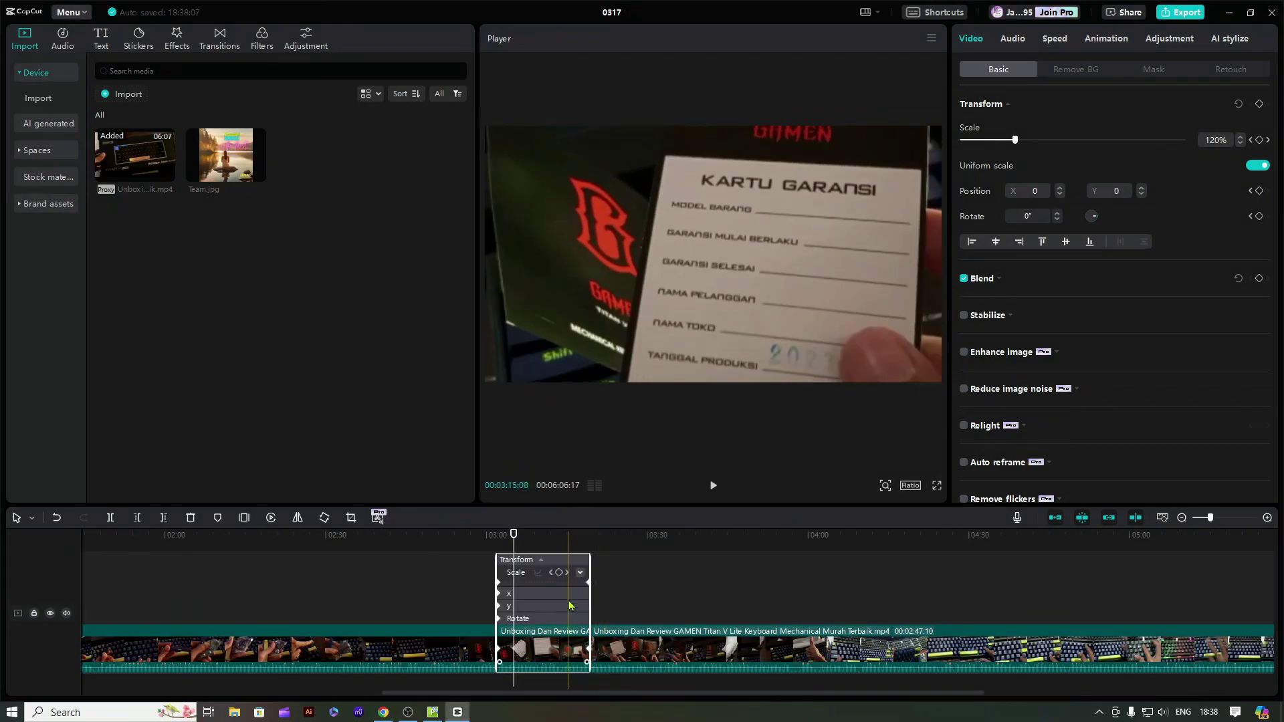
scroll(566, 614, "up", 1)
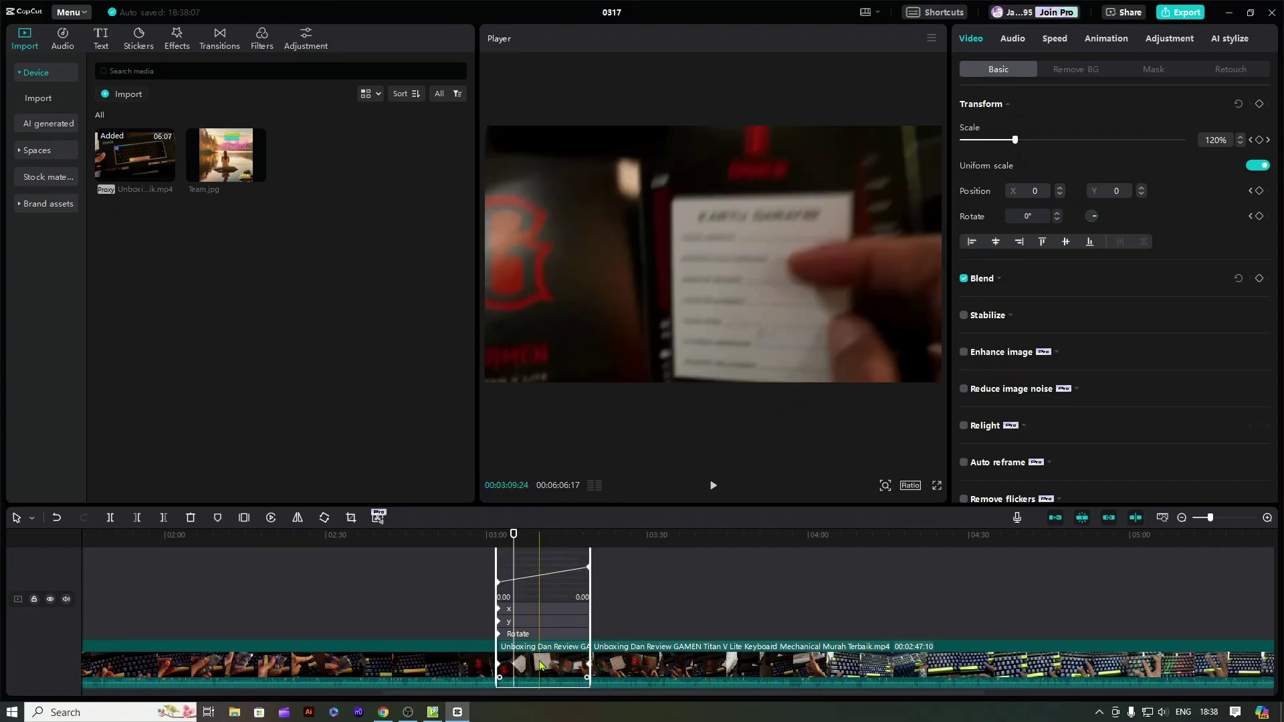
Apply Auto curve to the first Scale keyframe of the middle segment, with the timeline area enlarged for editing
left_click(499, 664)
scroll(736, 595, "up", 5)
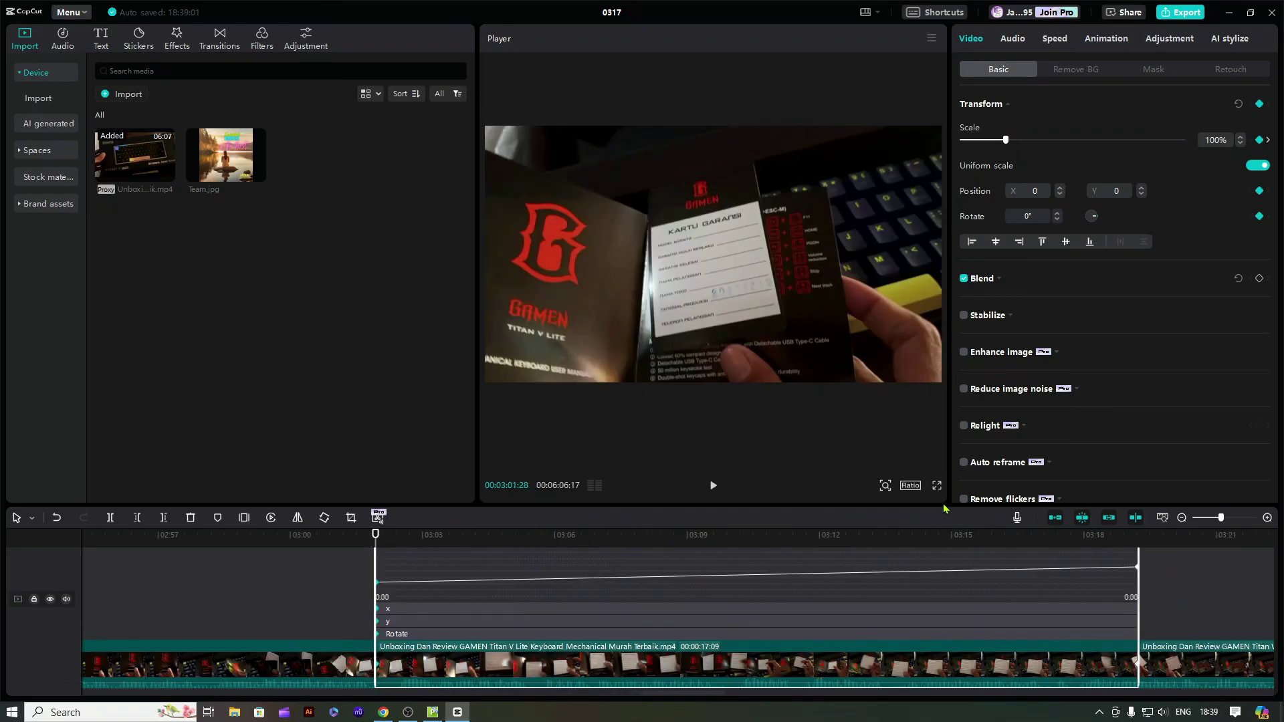
left_click_drag(941, 508, 941, 407)
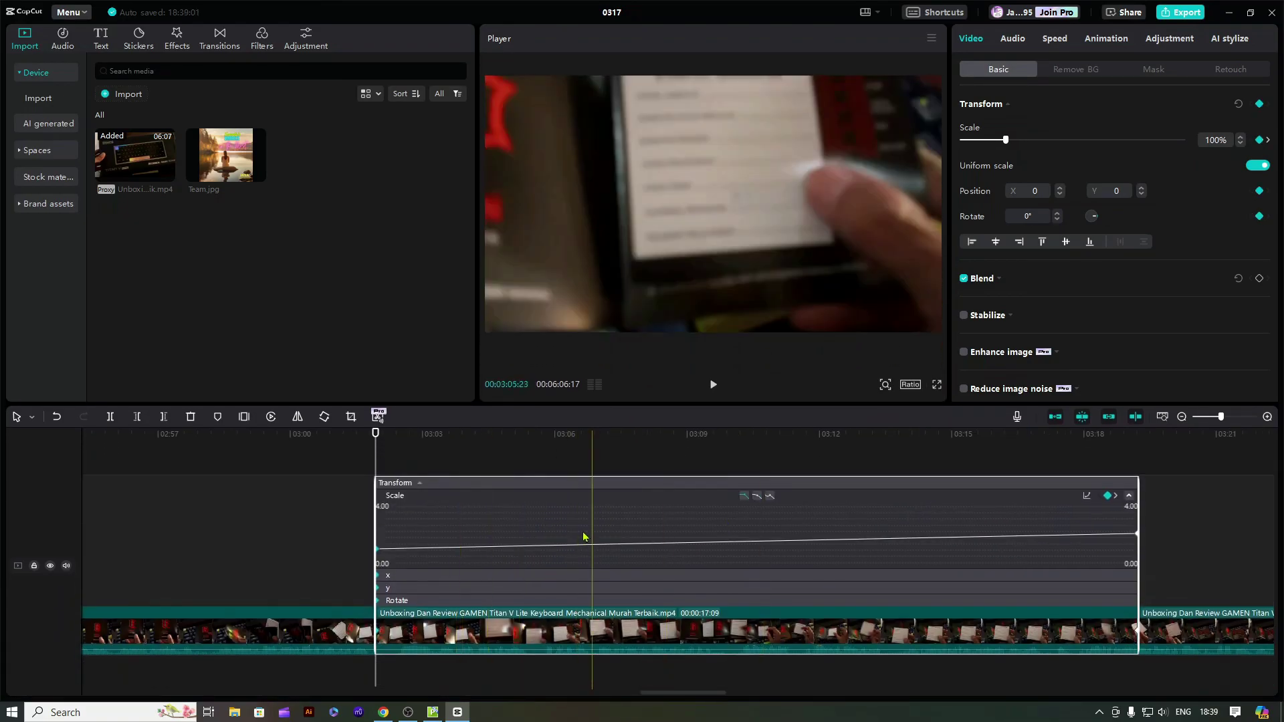
left_click(759, 498)
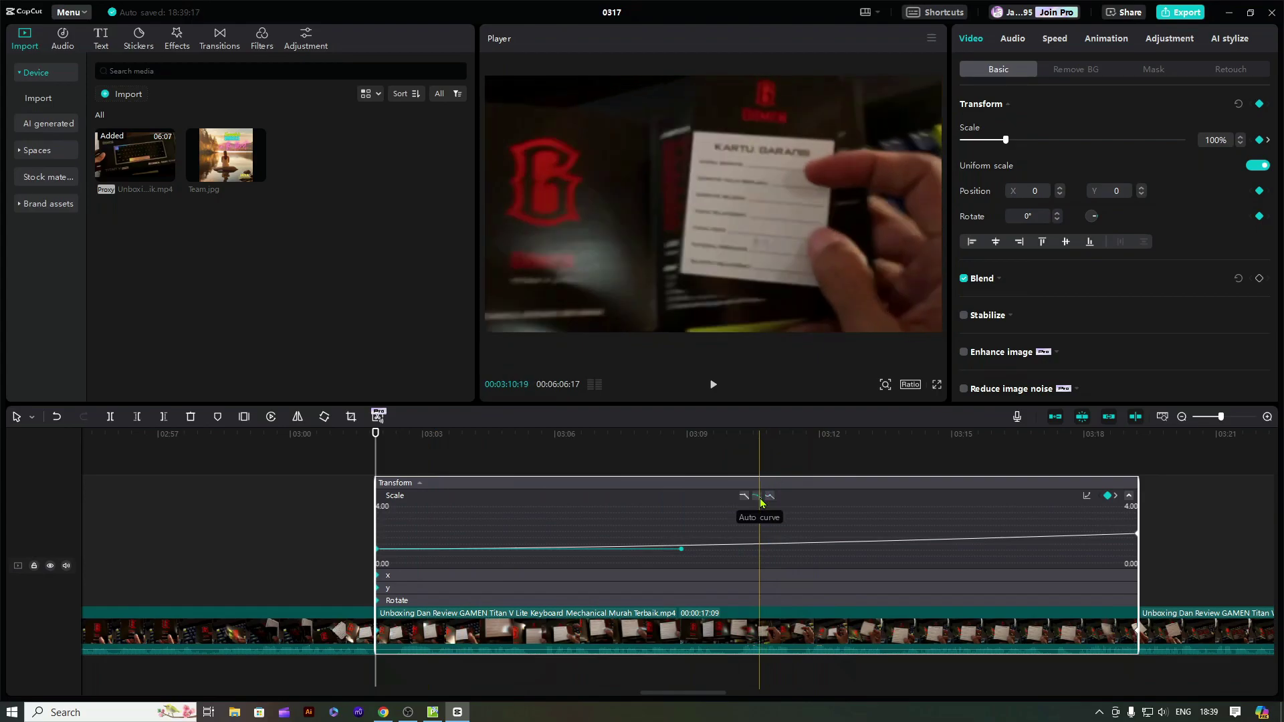
Play back the middle segment to check the curved zoom
left_click(713, 387)
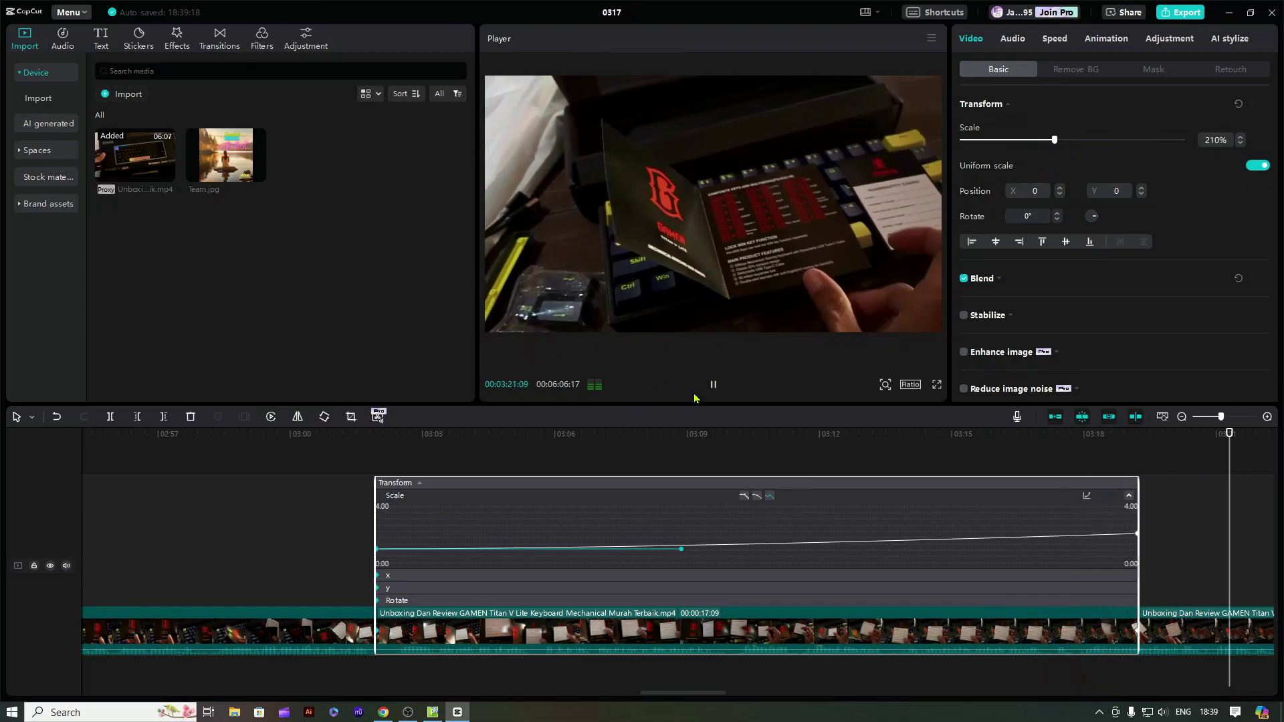
left_click(713, 386)
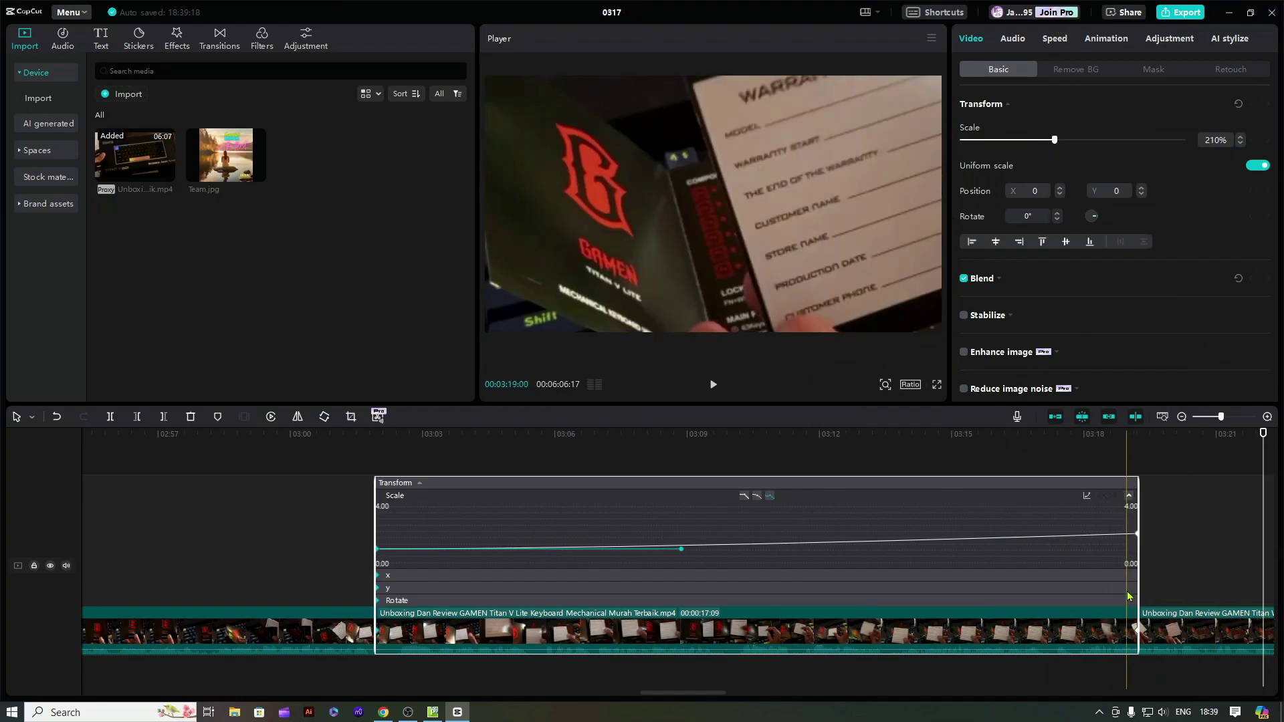
Change the middle segment's last Scale keyframe from linear to a curve and play back the segment to check the zoom
left_click(1134, 535)
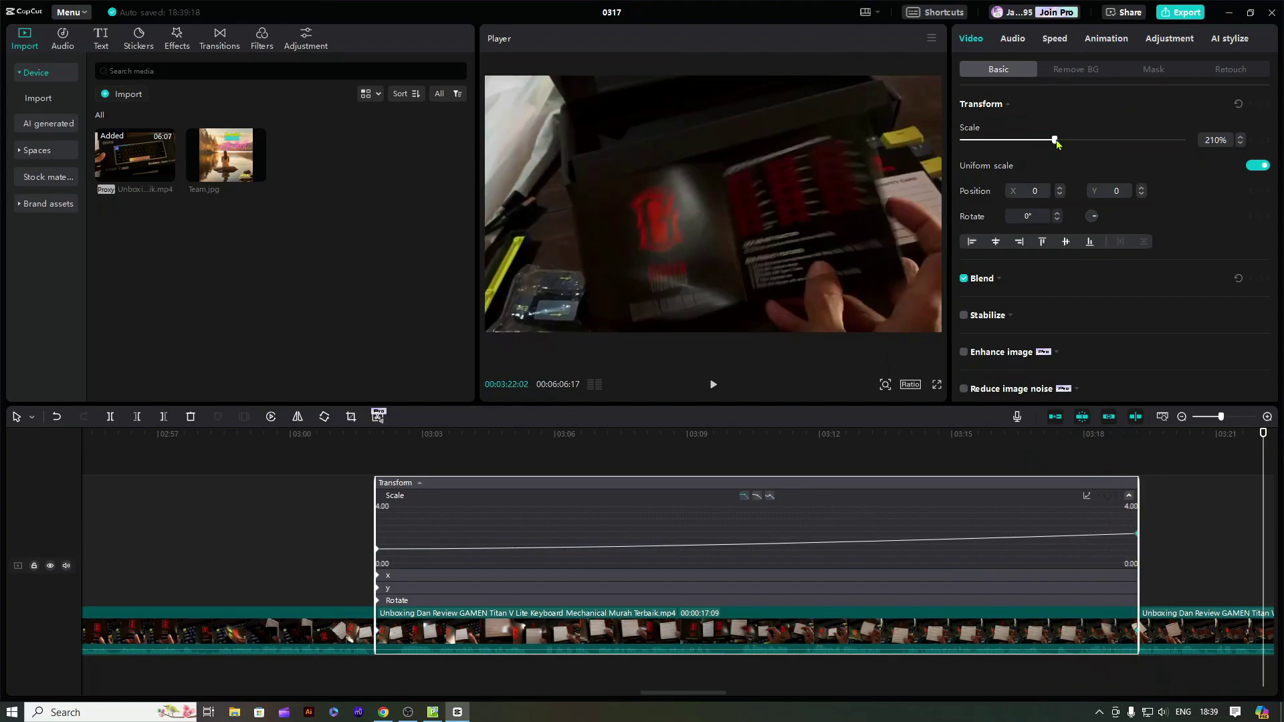
key("ctrl+z")
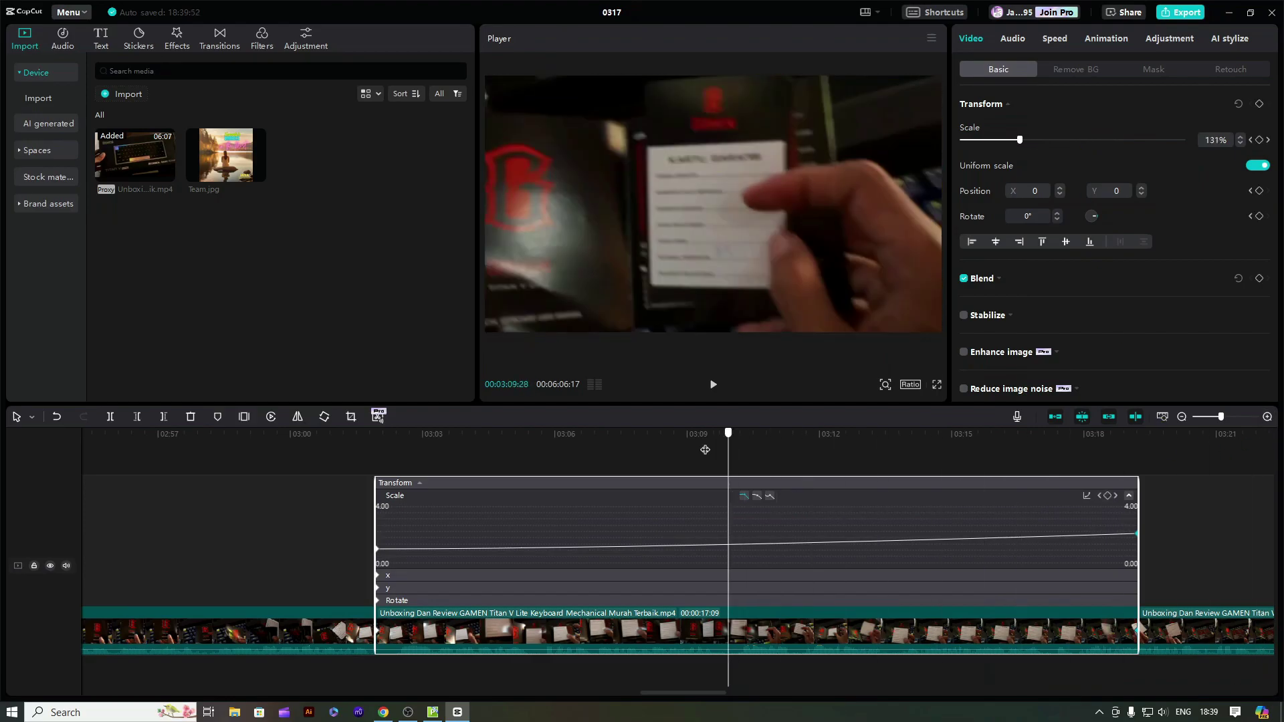
left_click(649, 469)
left_click(756, 496)
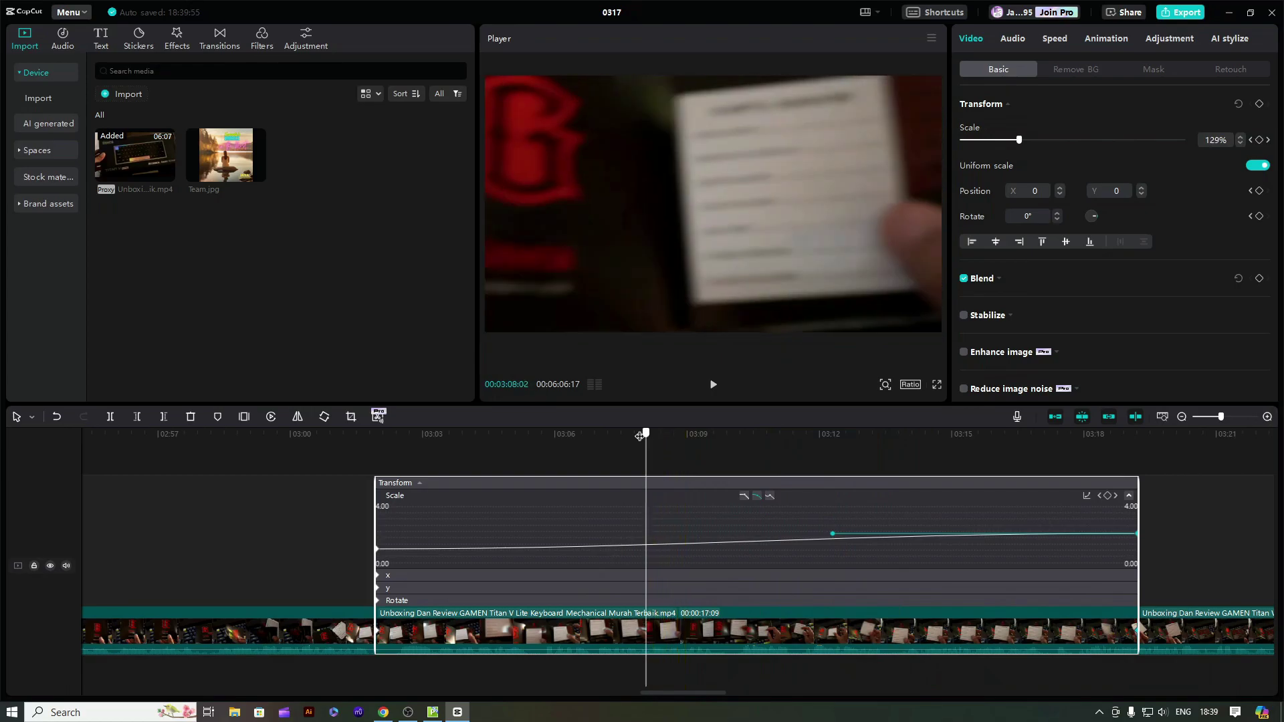
left_click(361, 444)
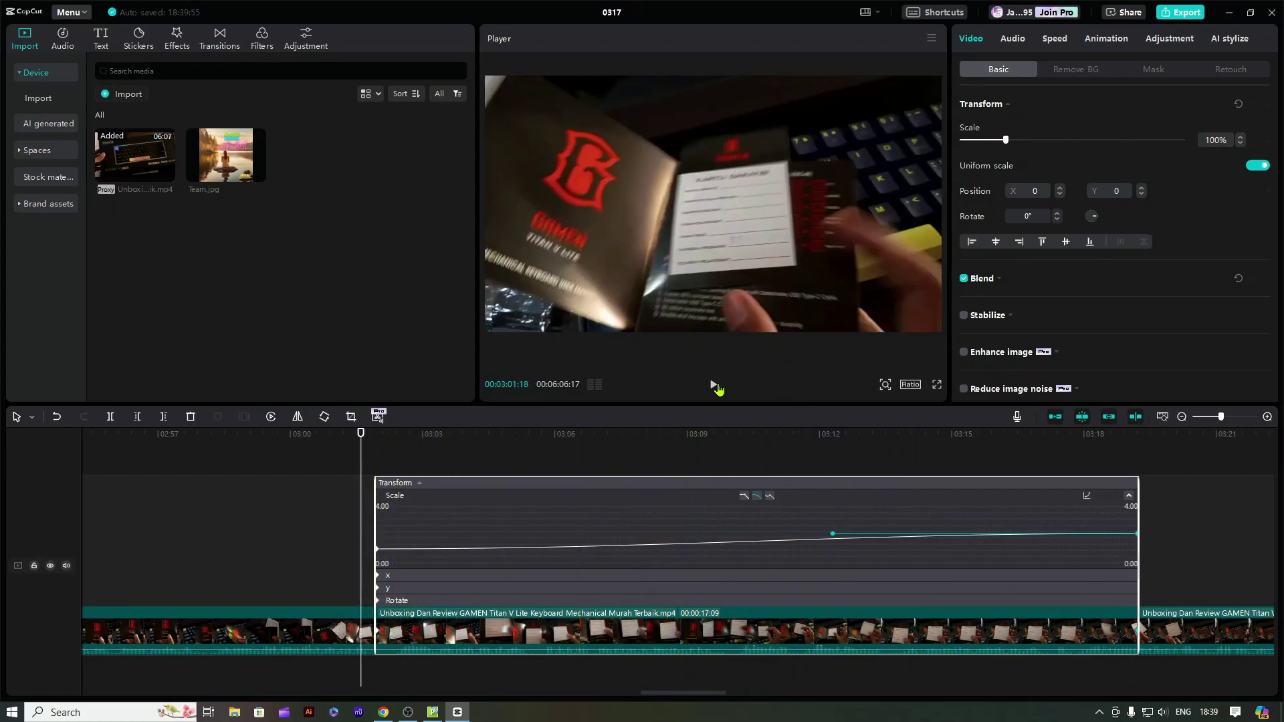
left_click(716, 386)
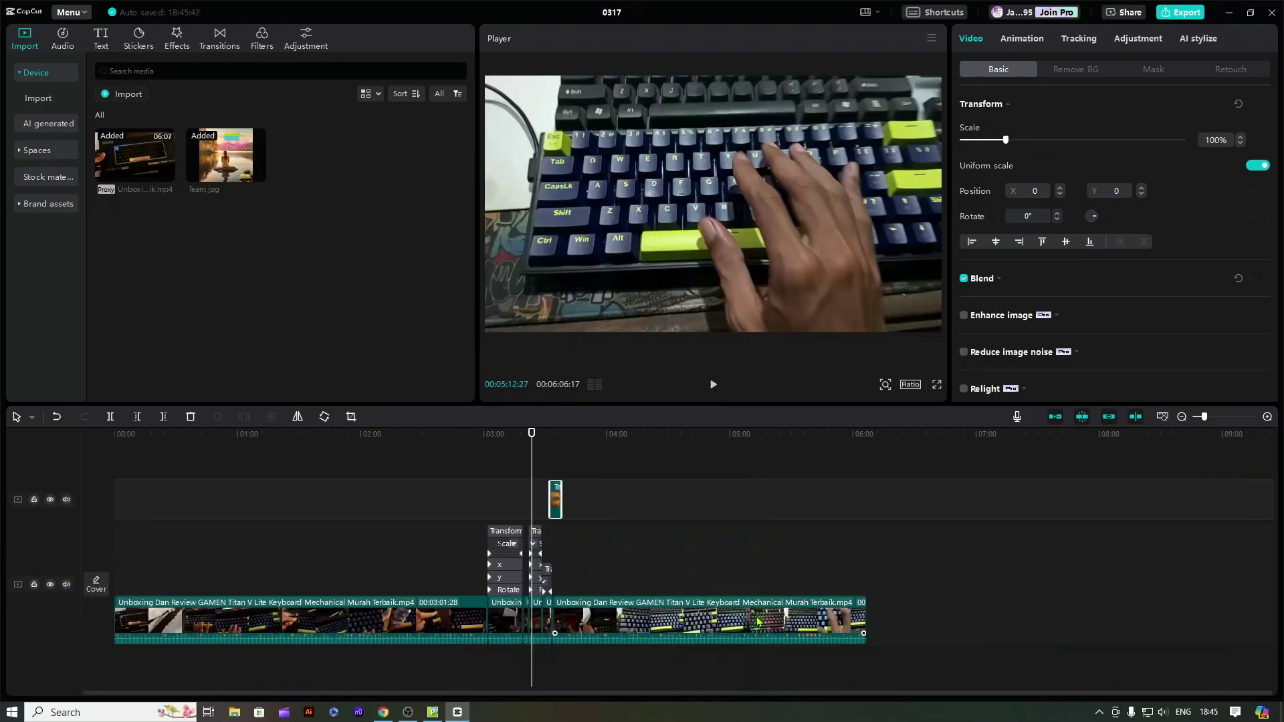
Delete the final segment of the unboxing video and extend the Team.jpg clip to a duration of 00:00:09:17
right_click(761, 622)
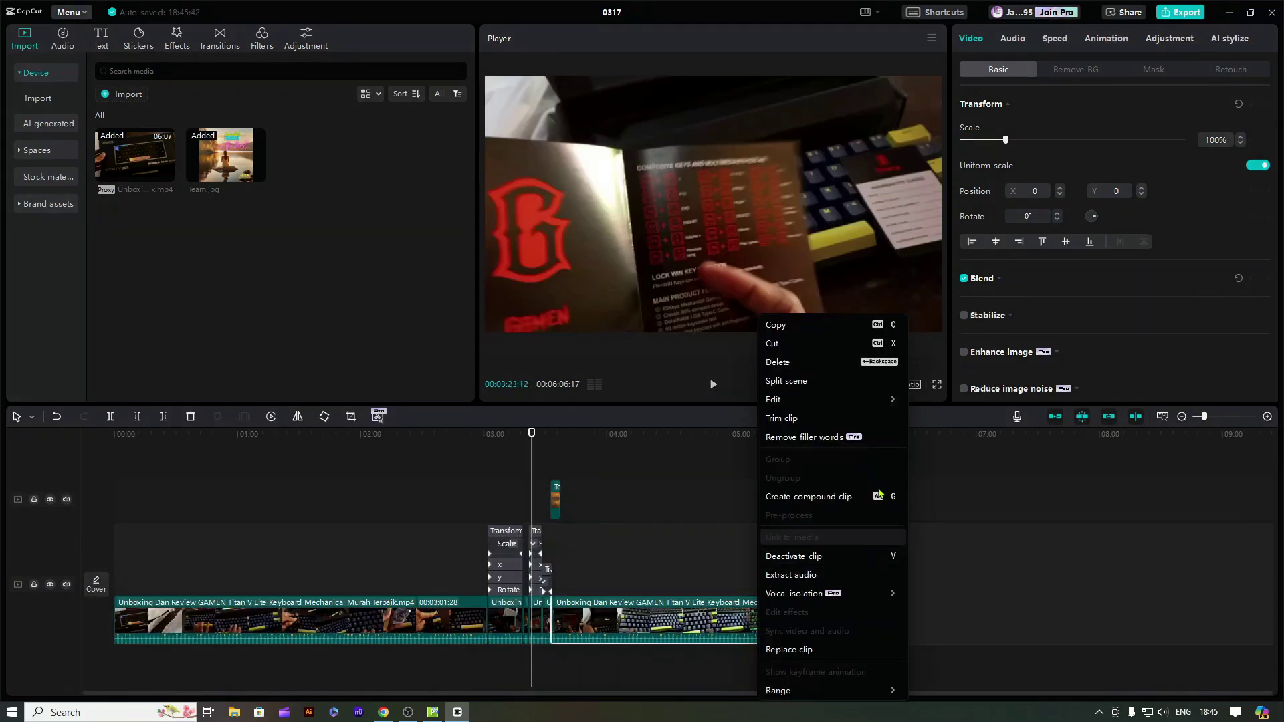
left_click(831, 362)
scroll(855, 678, "up", 5)
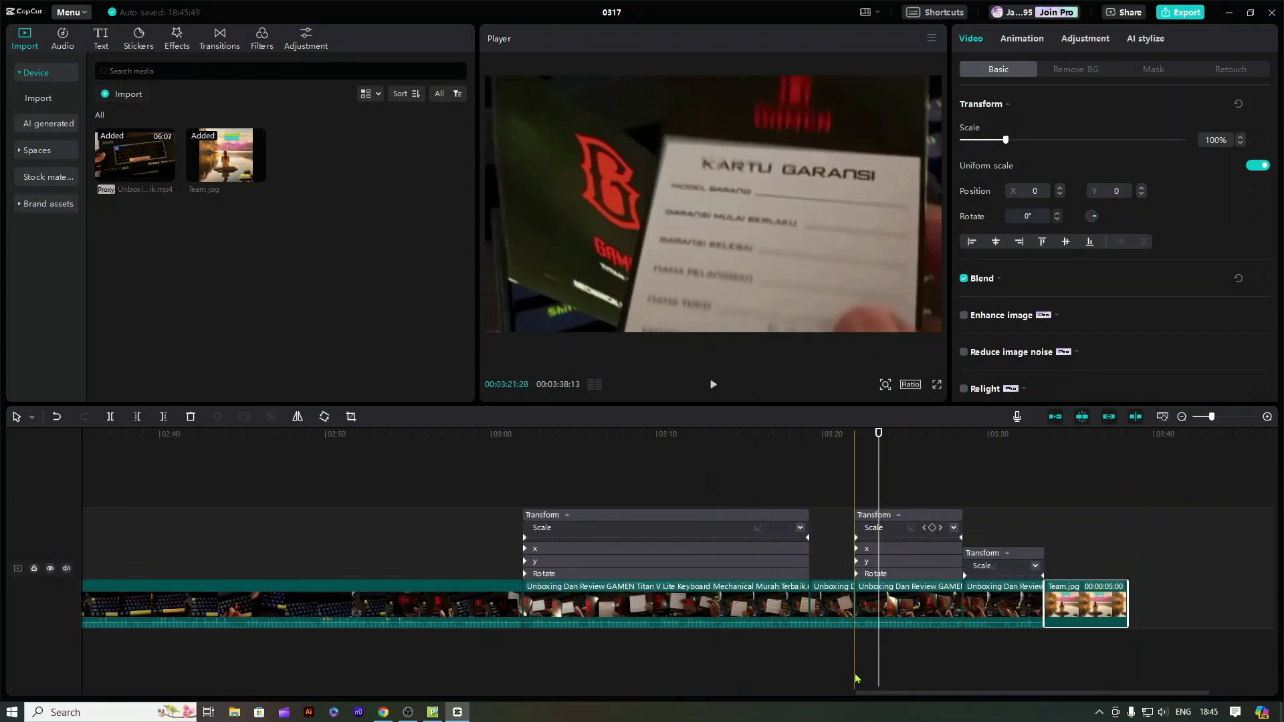
left_click_drag(1127, 605, 1202, 605)
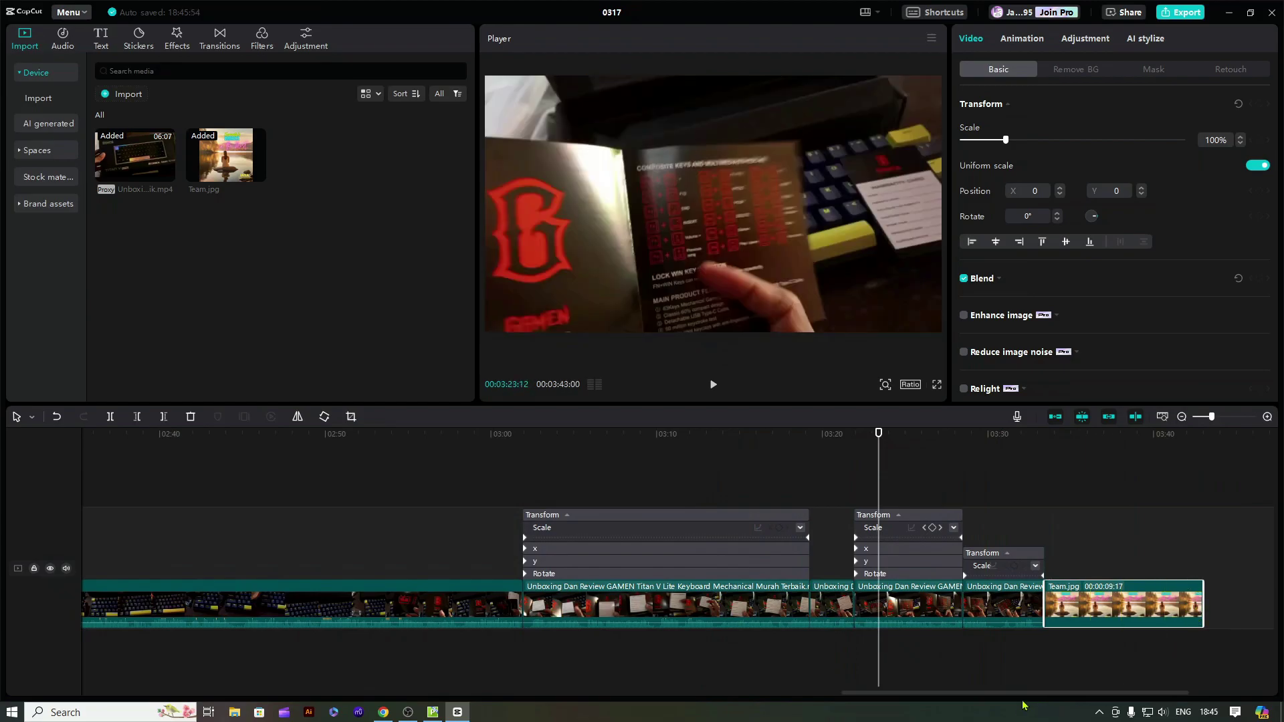
Crop the Team.jpg clip to a 16:9 ratio, framing the seated woman and the "in the Mist" text
scroll(1023, 695, "right", 5)
left_click_drag(592, 433, 774, 433)
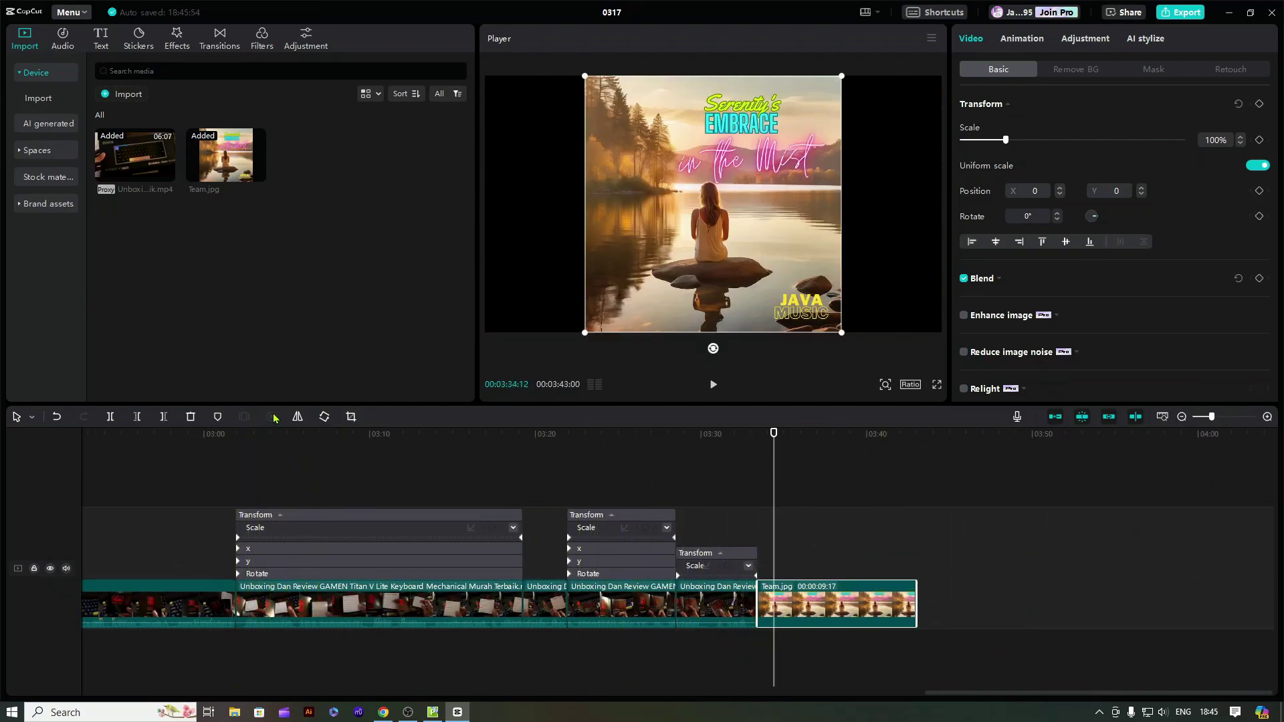
left_click(351, 417)
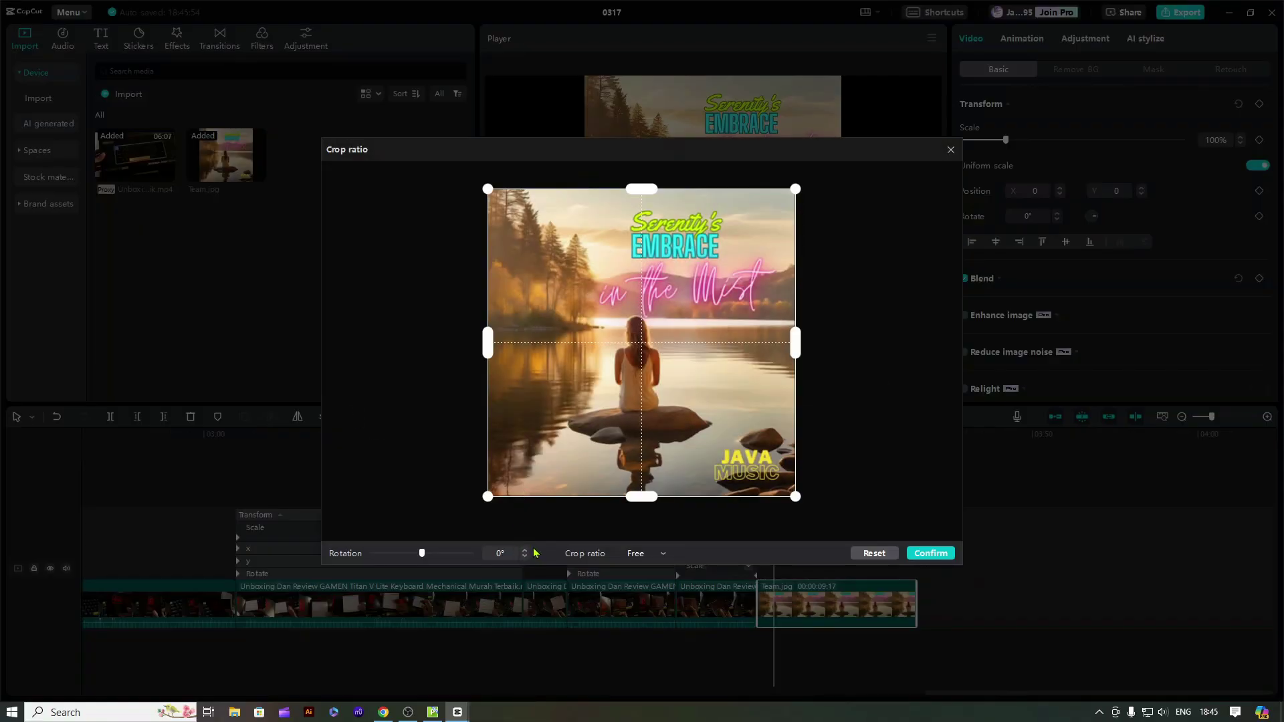
left_click(662, 556)
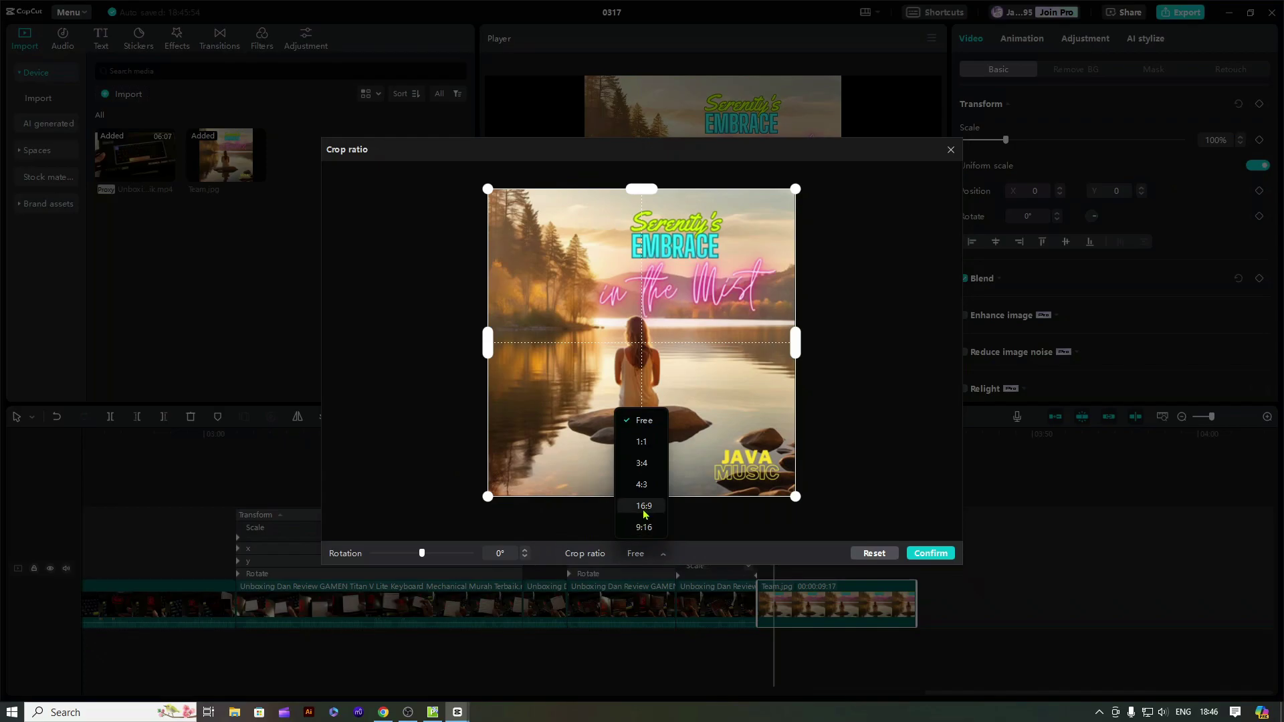
left_click(643, 507)
left_click_drag(756, 403, 750, 413)
left_click(931, 554)
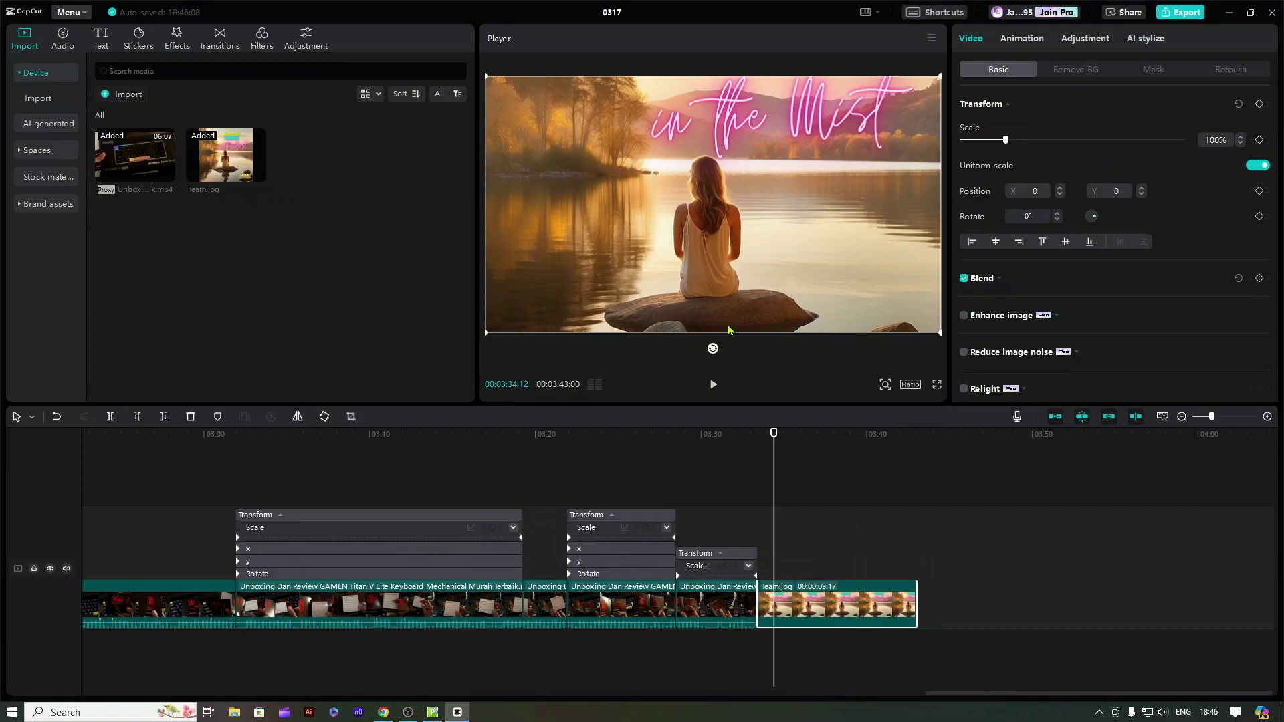
Keyframe the Transform at the start of Team.jpg, and keyframe Scale 147% with position X 0, Y 419 at its end
left_click_drag(773, 435, 759, 444)
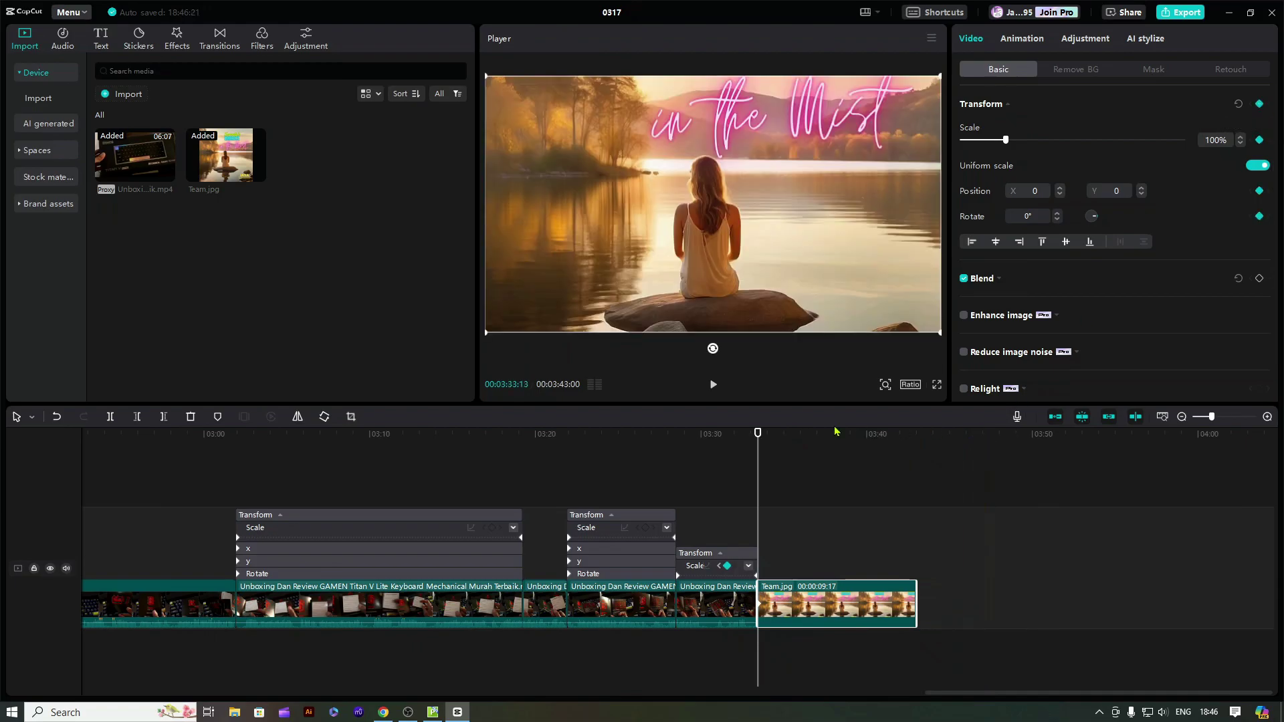
left_click_drag(758, 434, 926, 477)
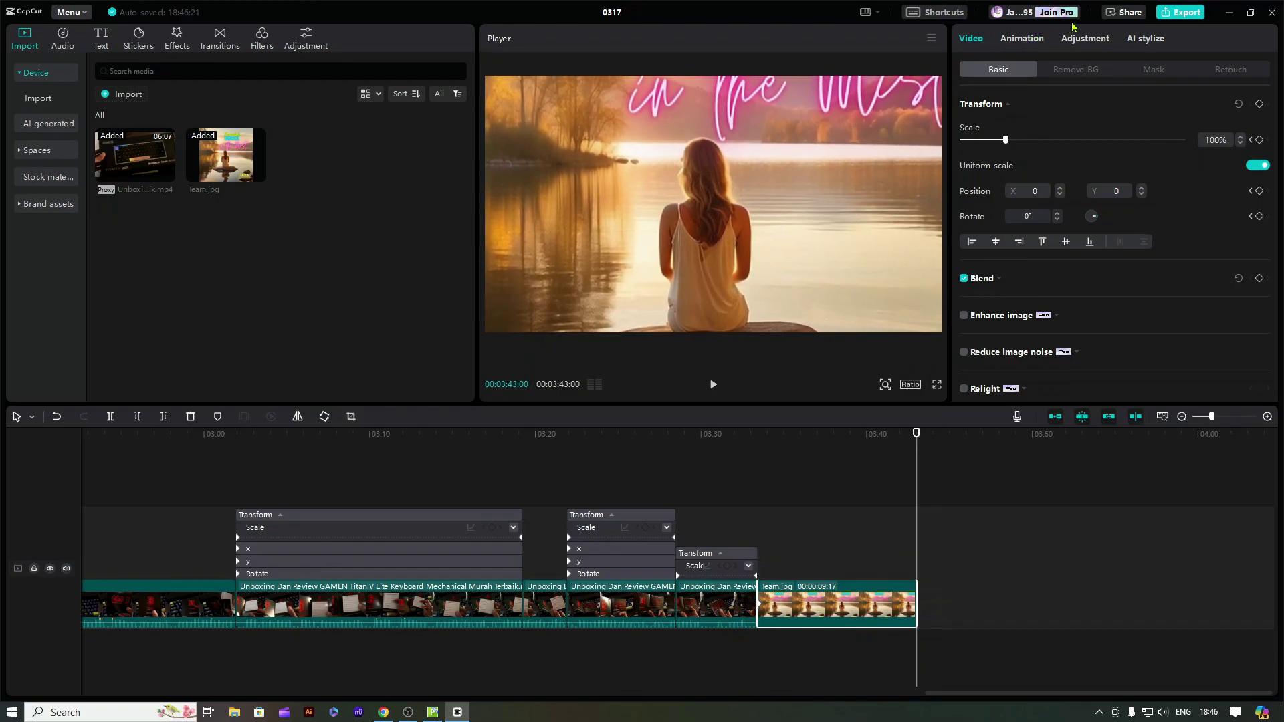
left_click_drag(828, 181, 830, 175)
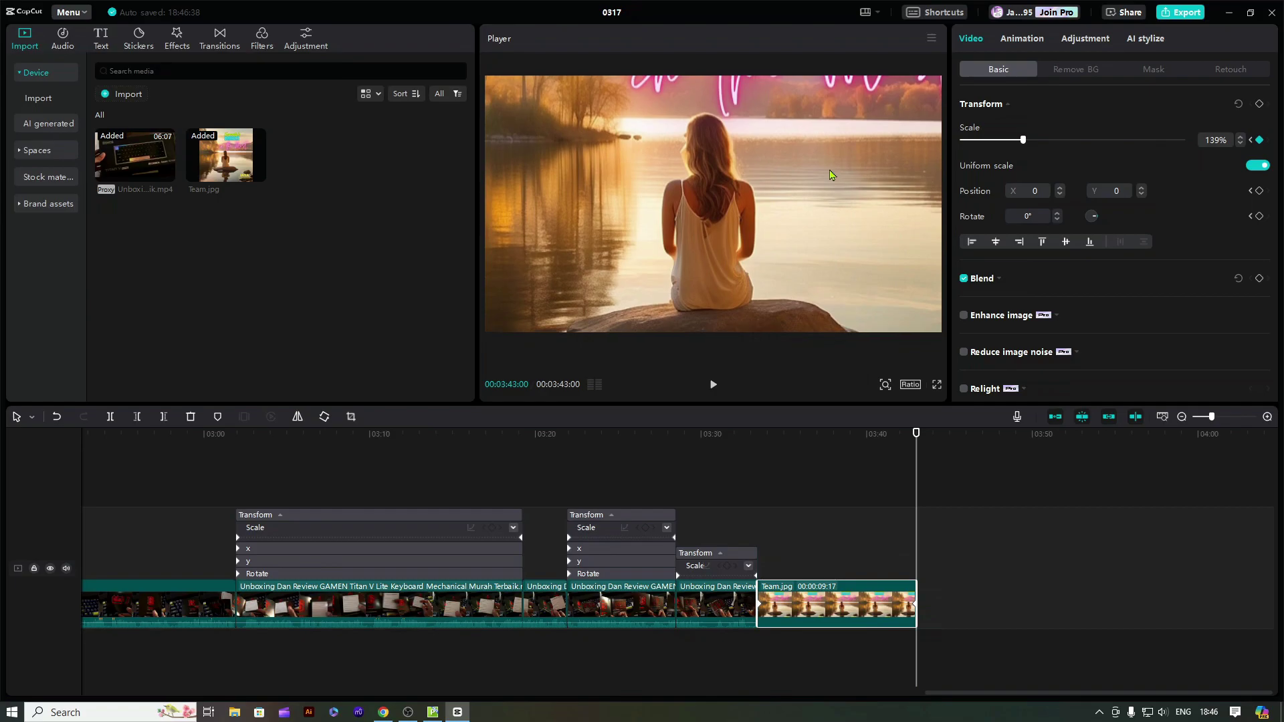
left_click_drag(752, 252, 592, 245)
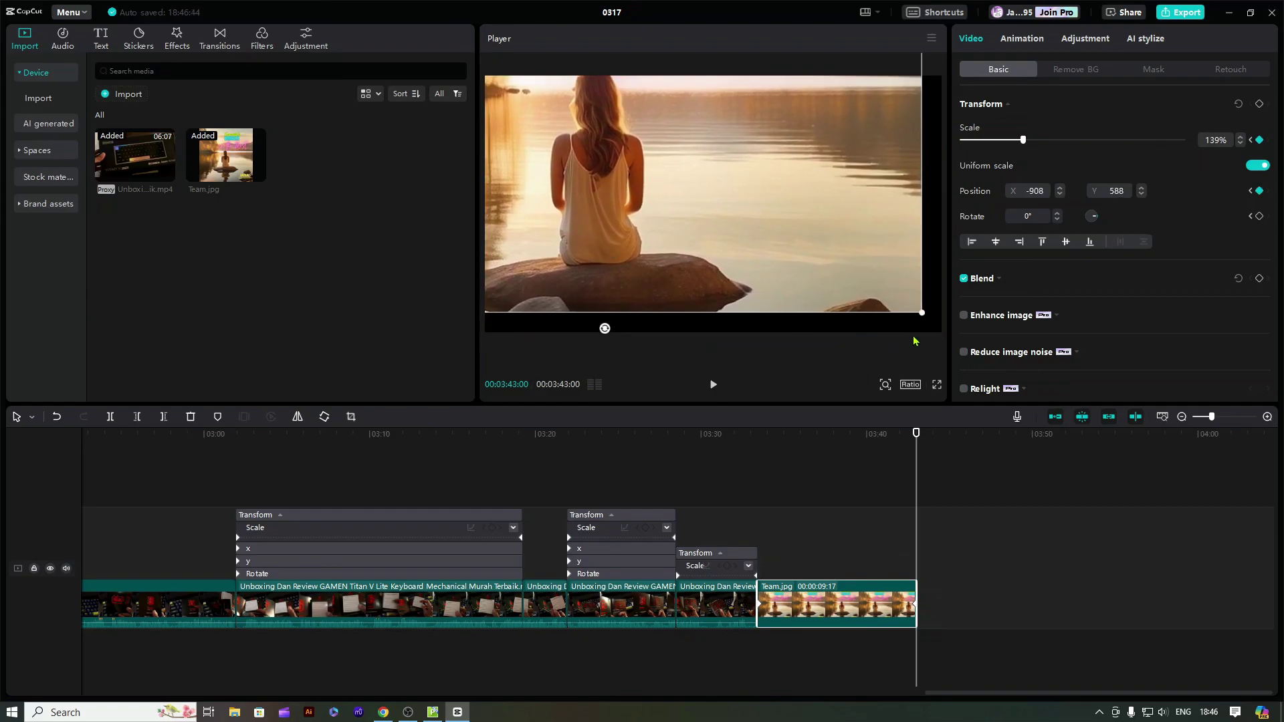
left_click_drag(923, 314, 945, 344)
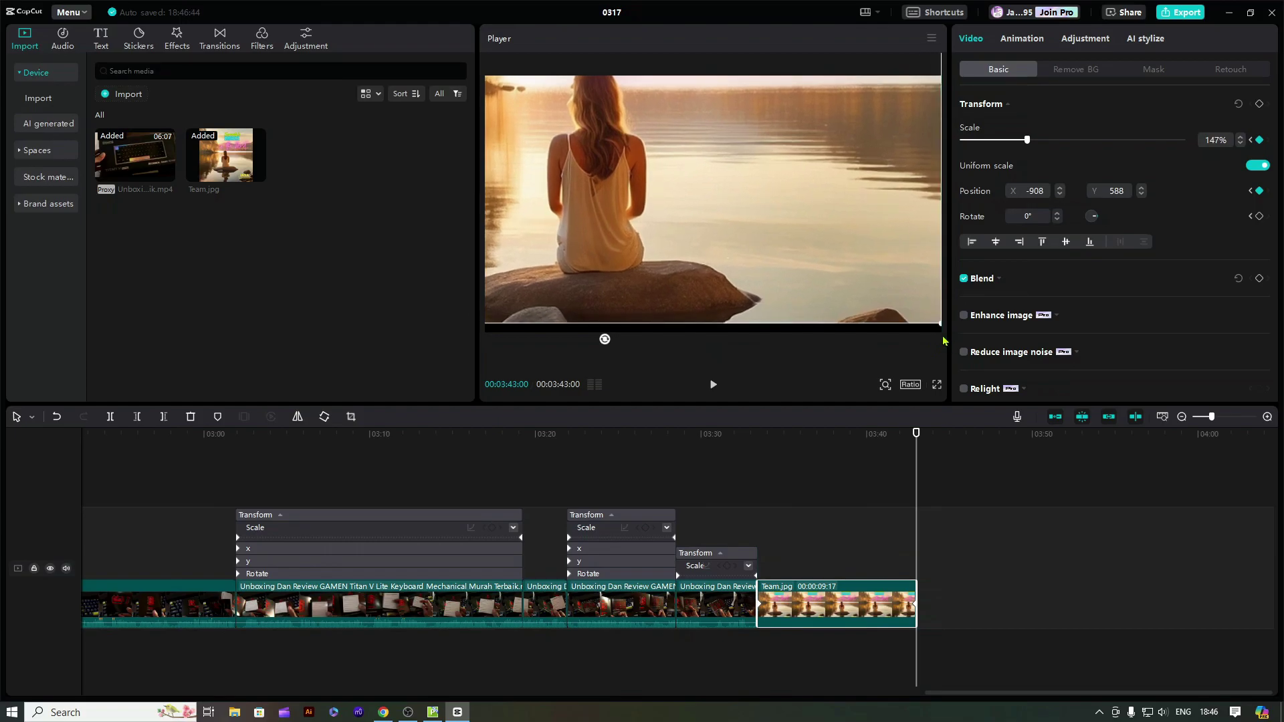
left_click_drag(760, 258, 829, 275)
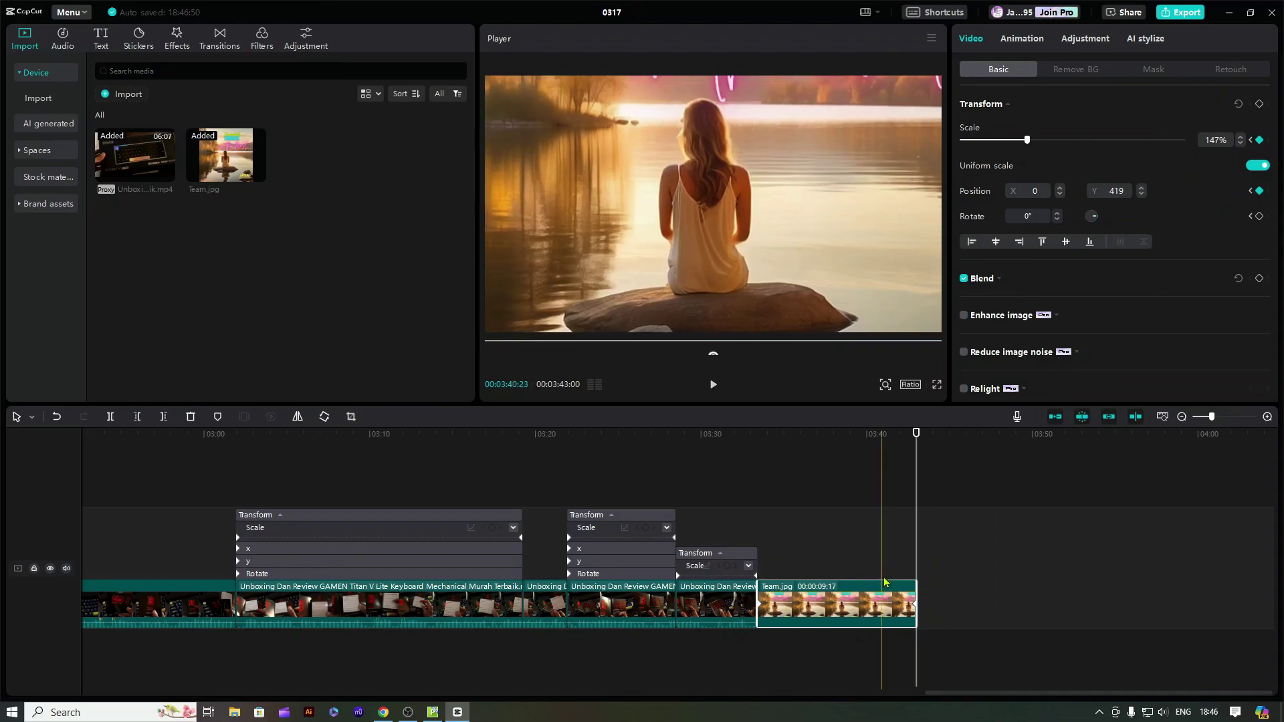
Play back the Team.jpg clip from its start to check the zoom-in
left_click_drag(917, 467, 759, 472)
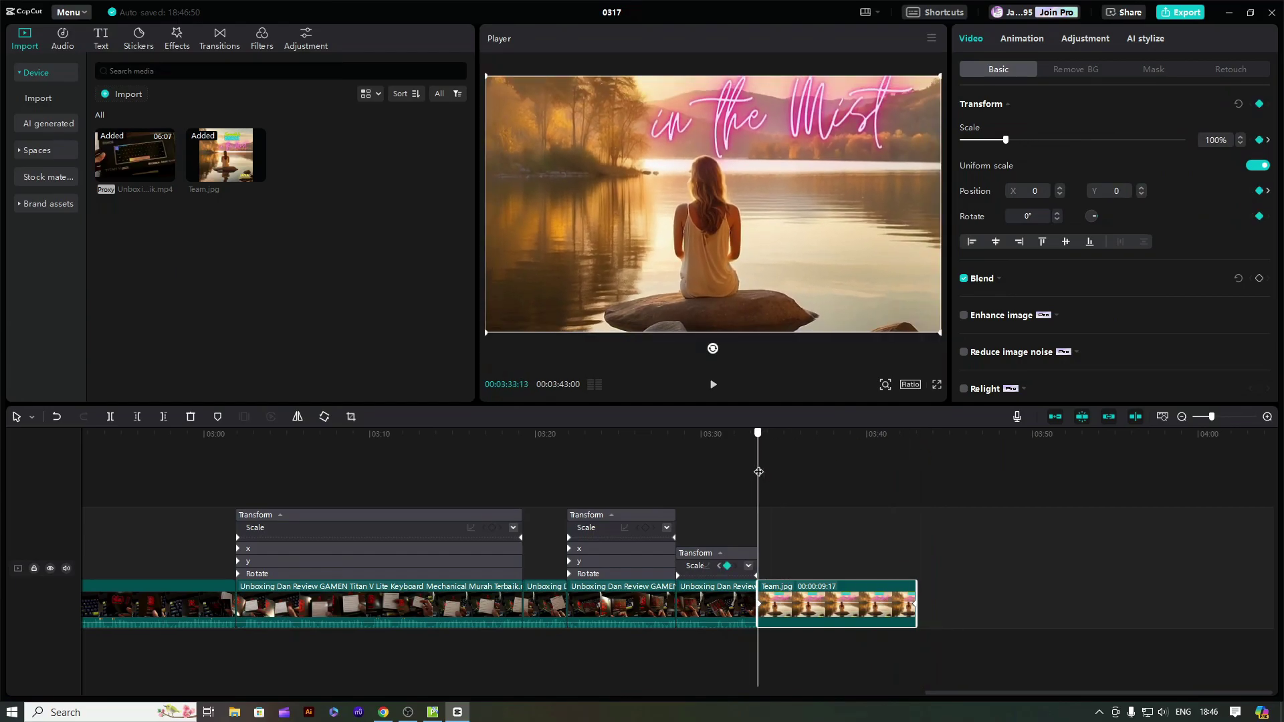
left_click(714, 386)
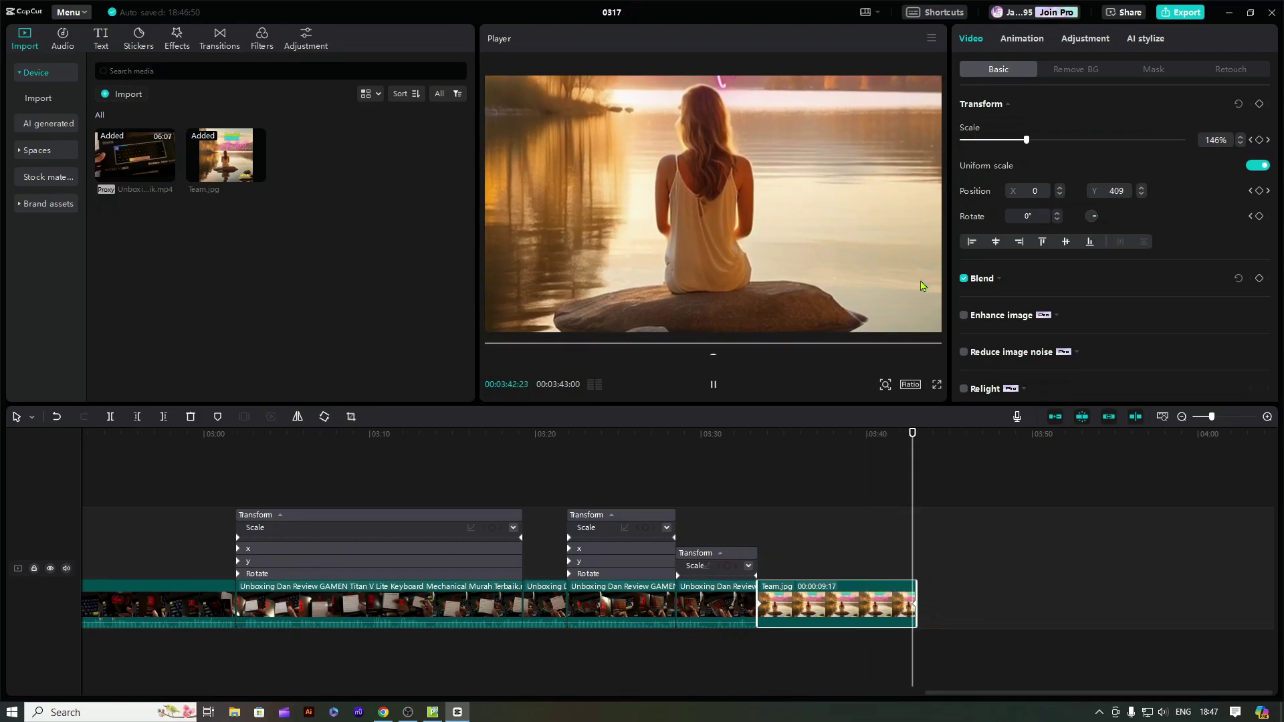
Show the Team.jpg clip's keyframe animation and expand its Scale graph
right_click(844, 604)
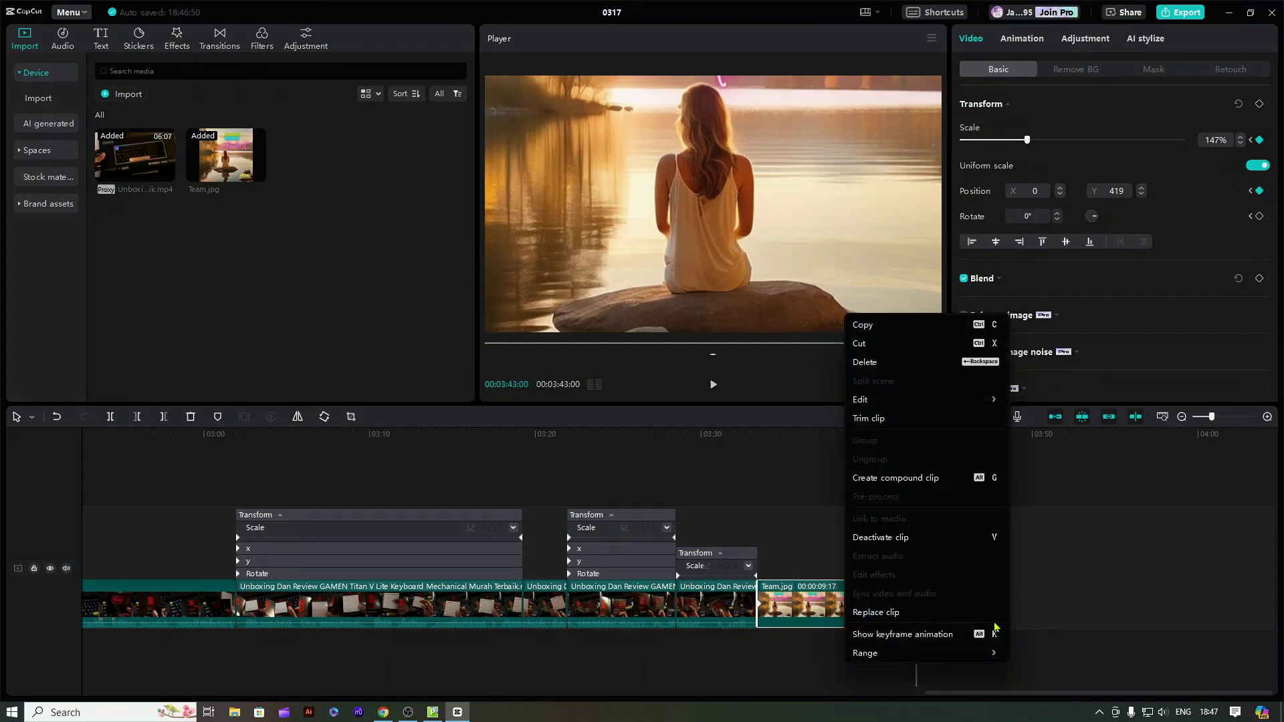
left_click(931, 634)
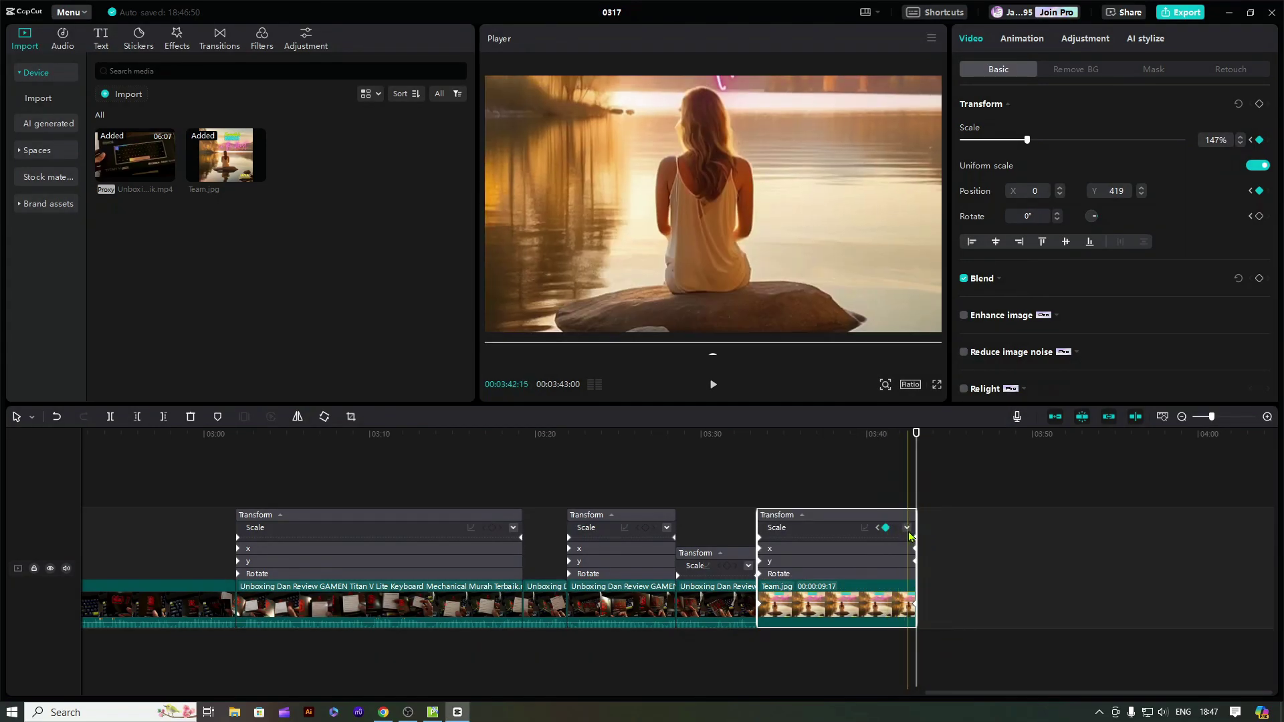
left_click(910, 533)
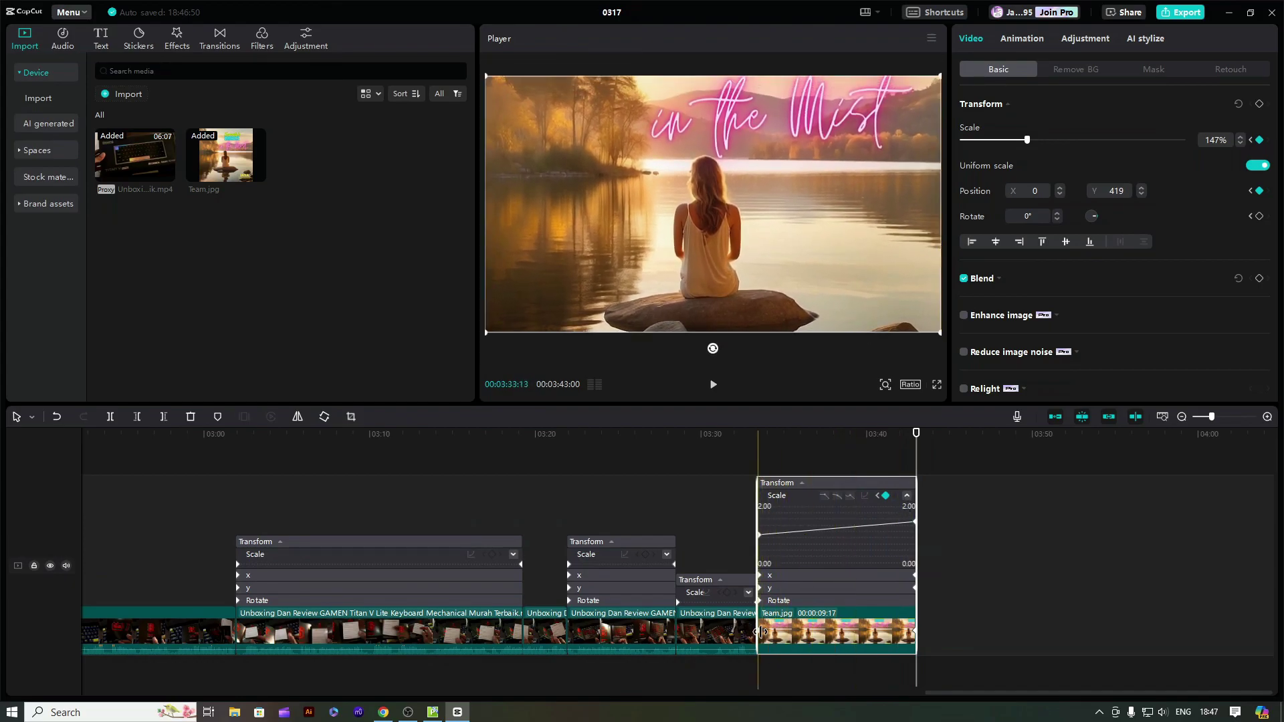
Open the graph presets for the first Scale keyframe of Team.jpg and apply Ease Out 3
left_click(755, 632)
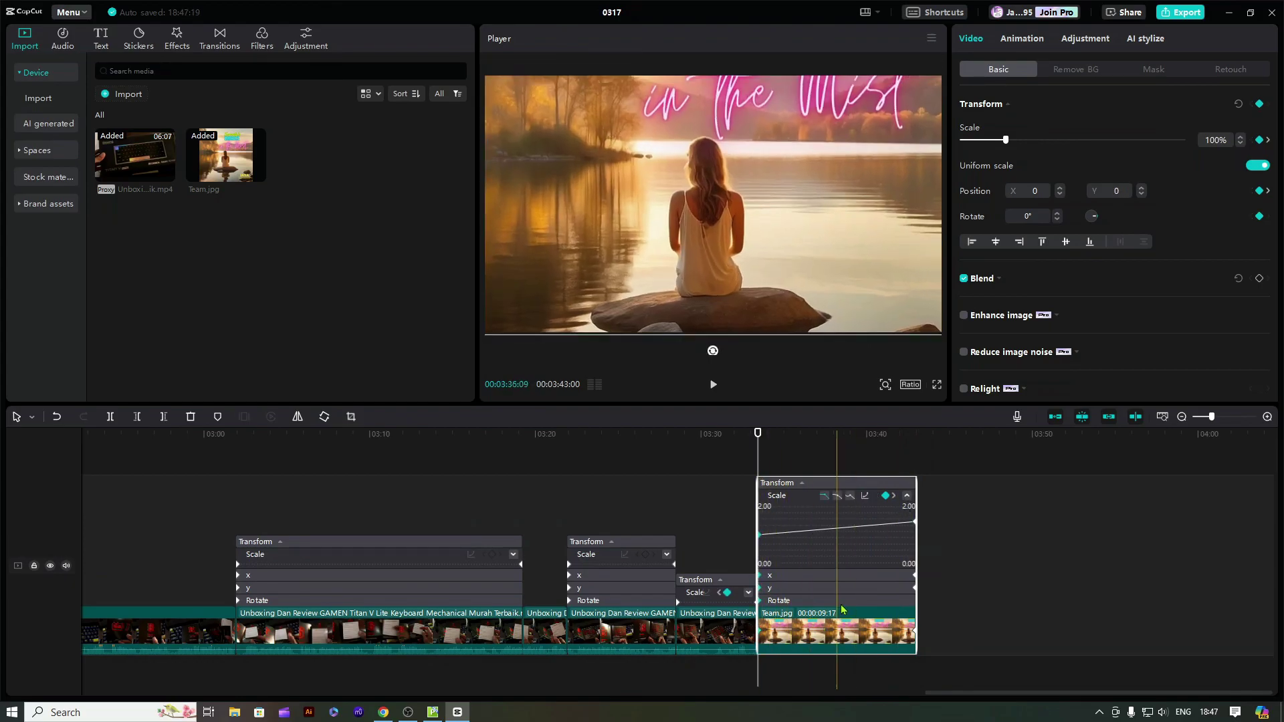
left_click(866, 496)
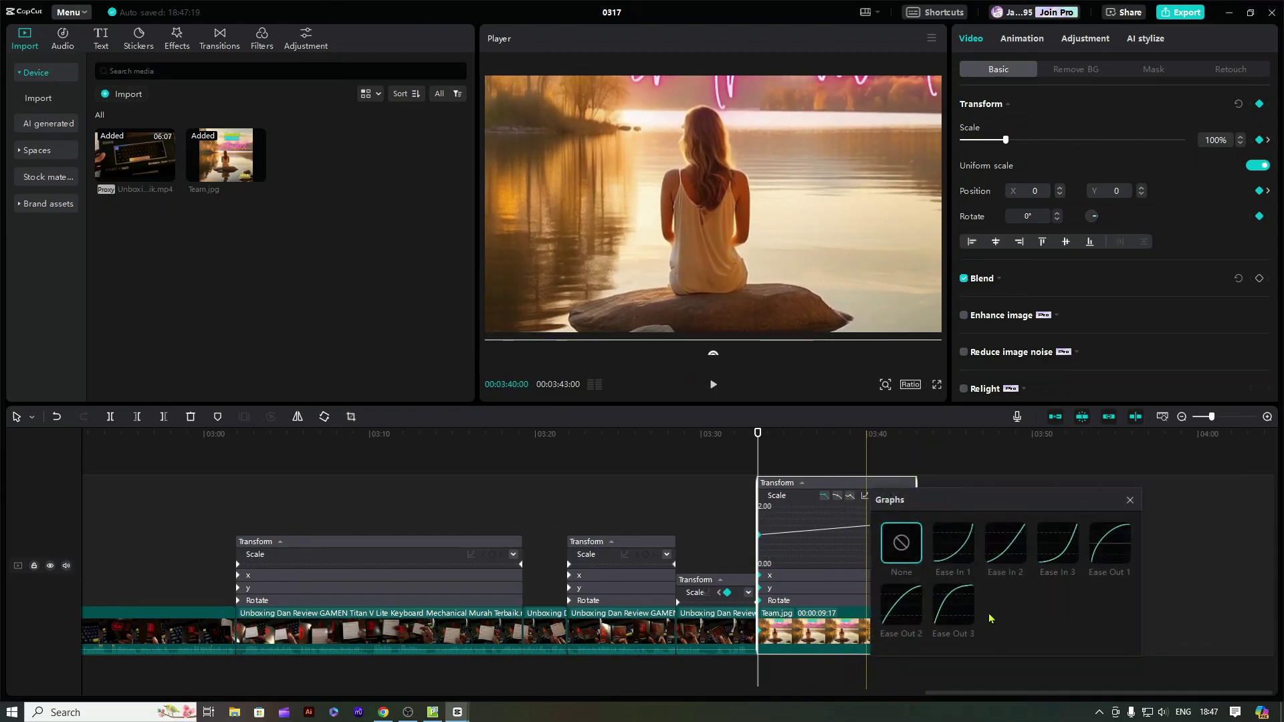
left_click(955, 611)
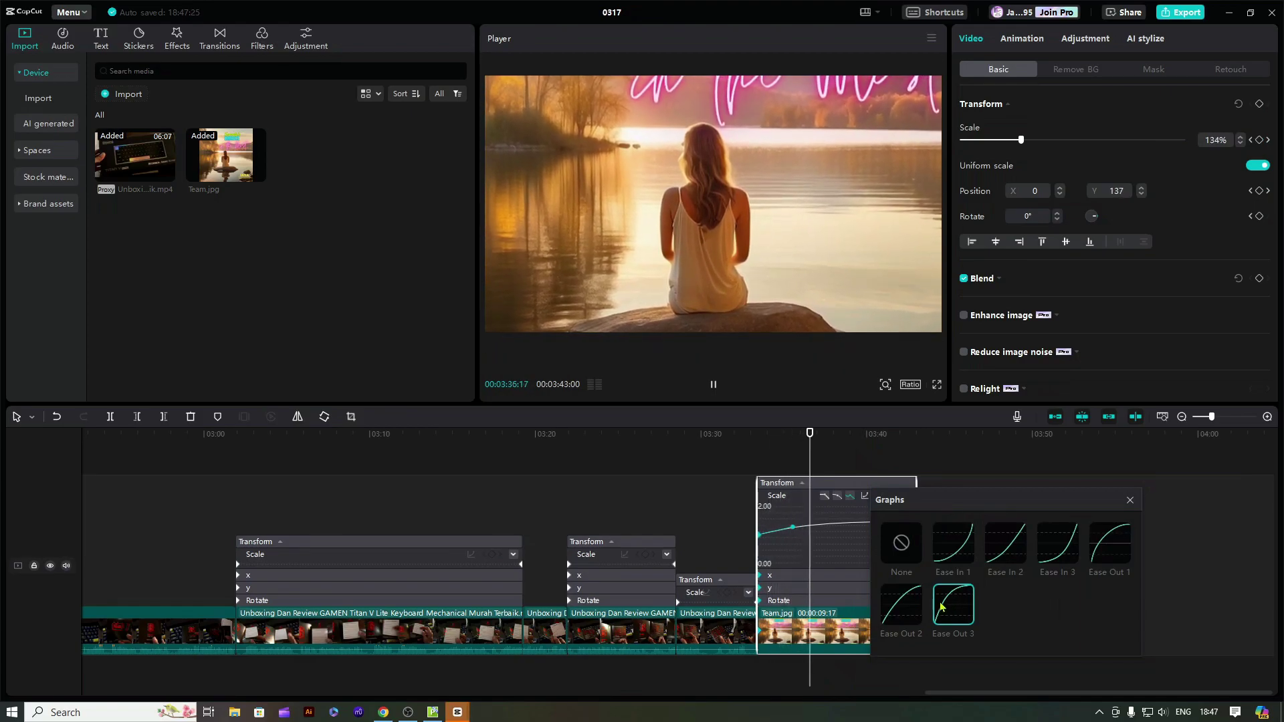
Try the Ease In 1, Ease Out 2, Ease In 2, Ease In 3, Ease Out 1 and Ease Out 3 graphs on the Scale animation
left_click(943, 556)
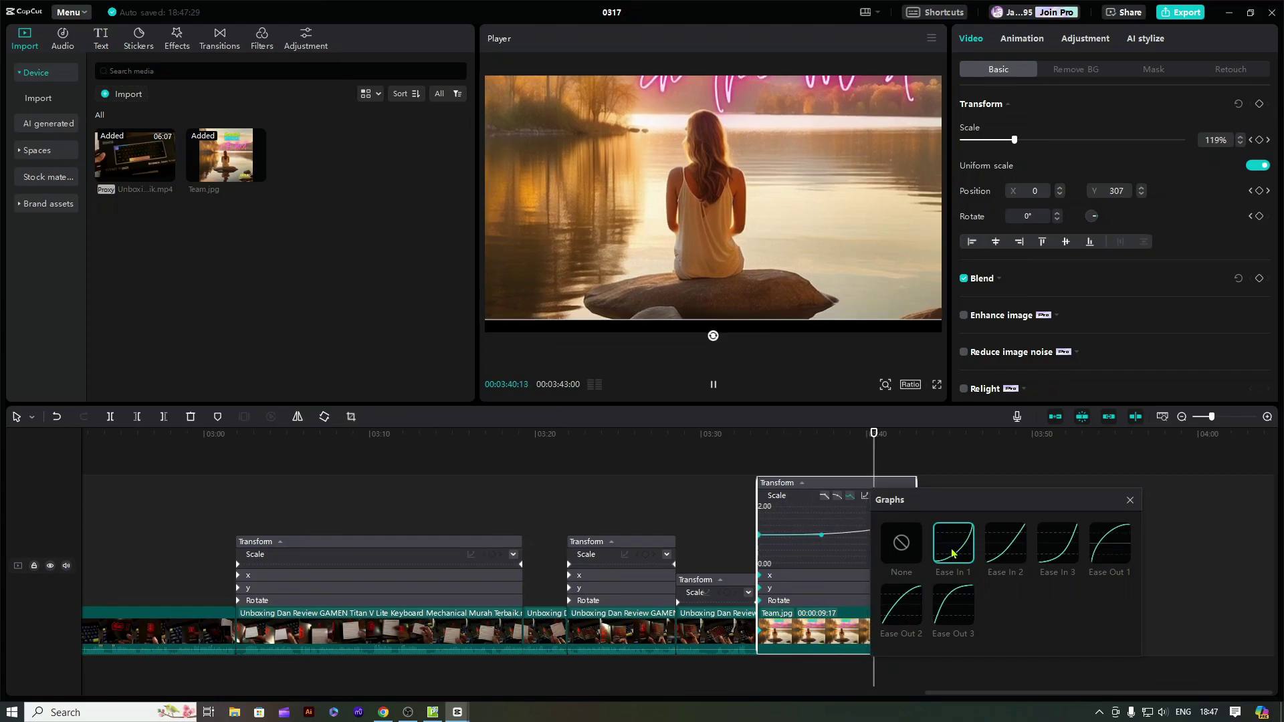
left_click(911, 611)
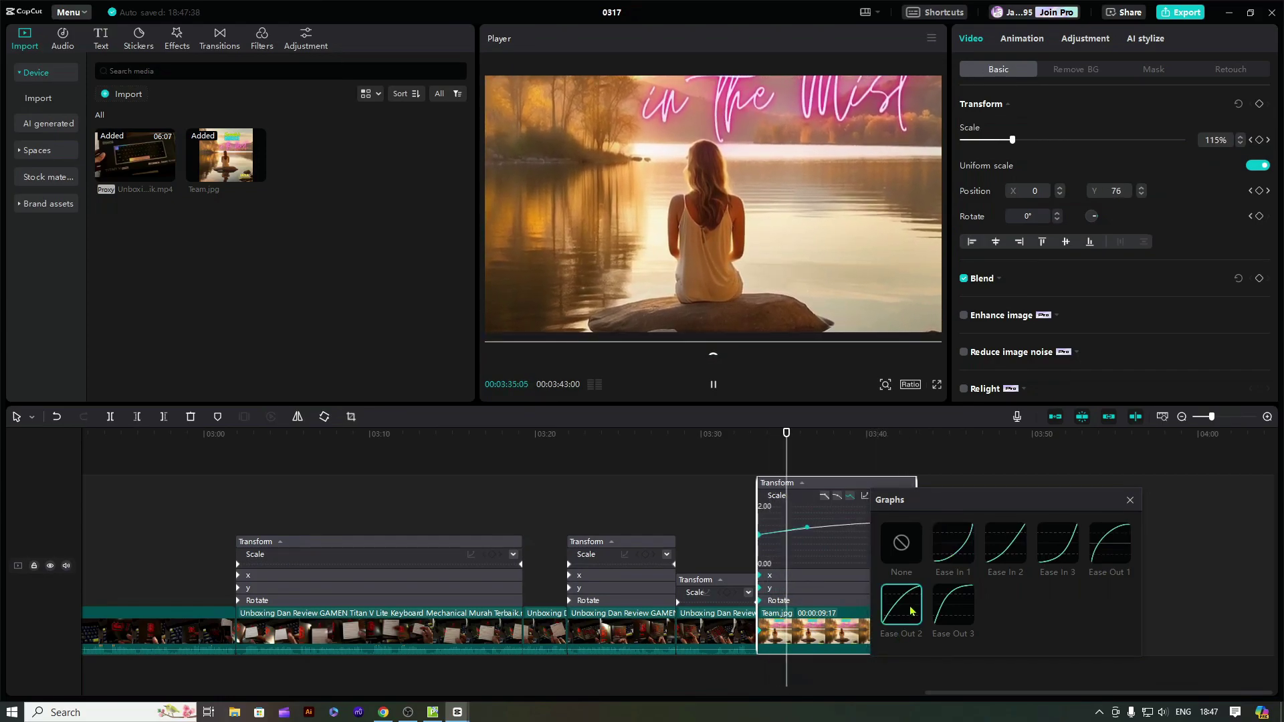
left_click(1015, 557)
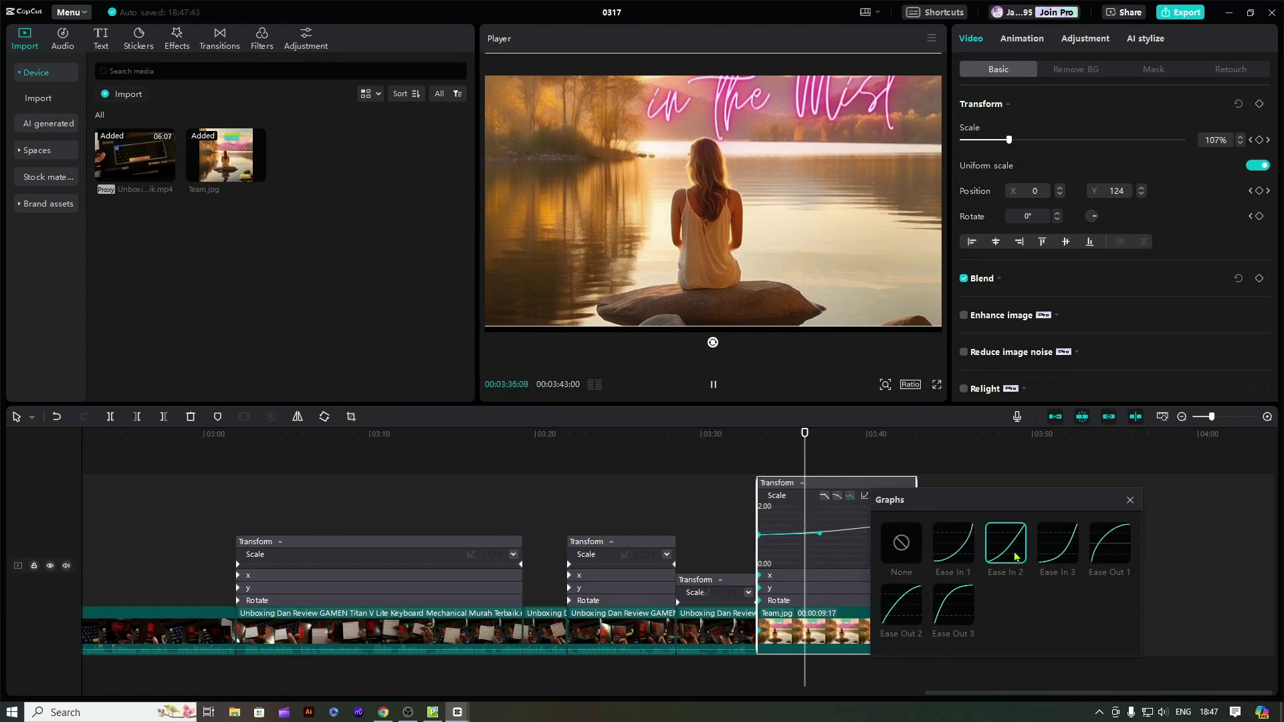
left_click(1059, 545)
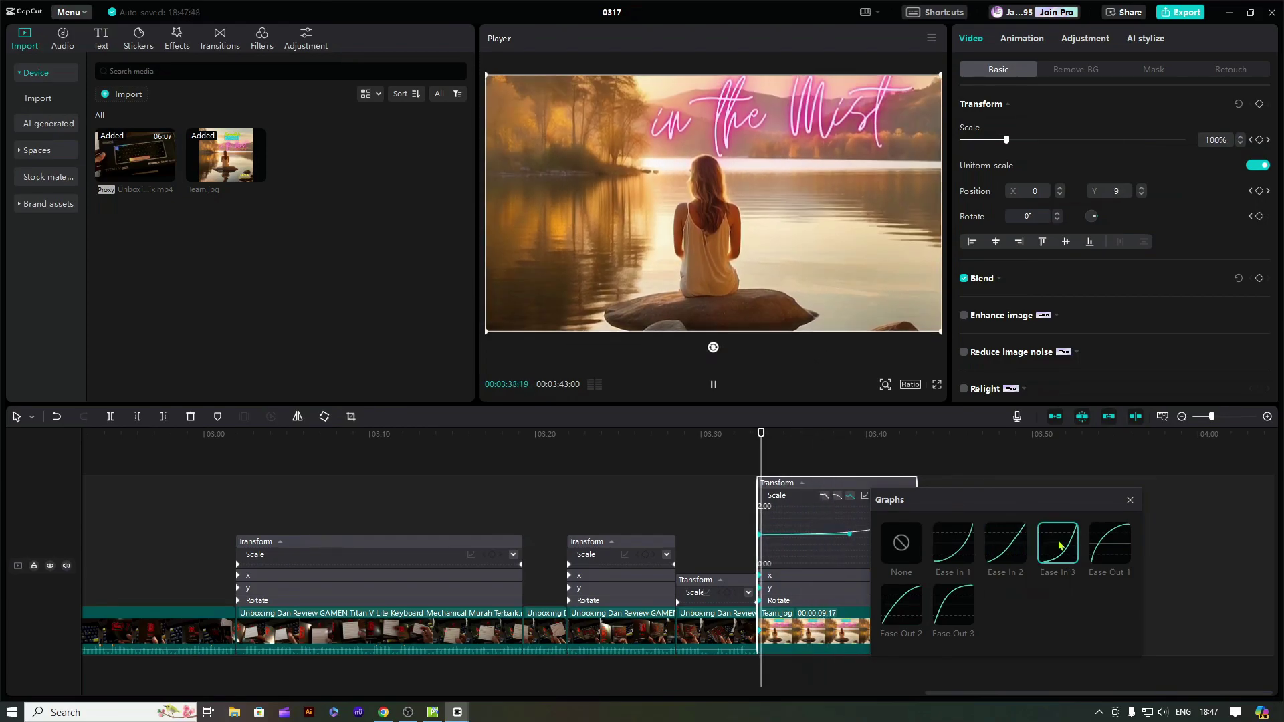
left_click(1109, 551)
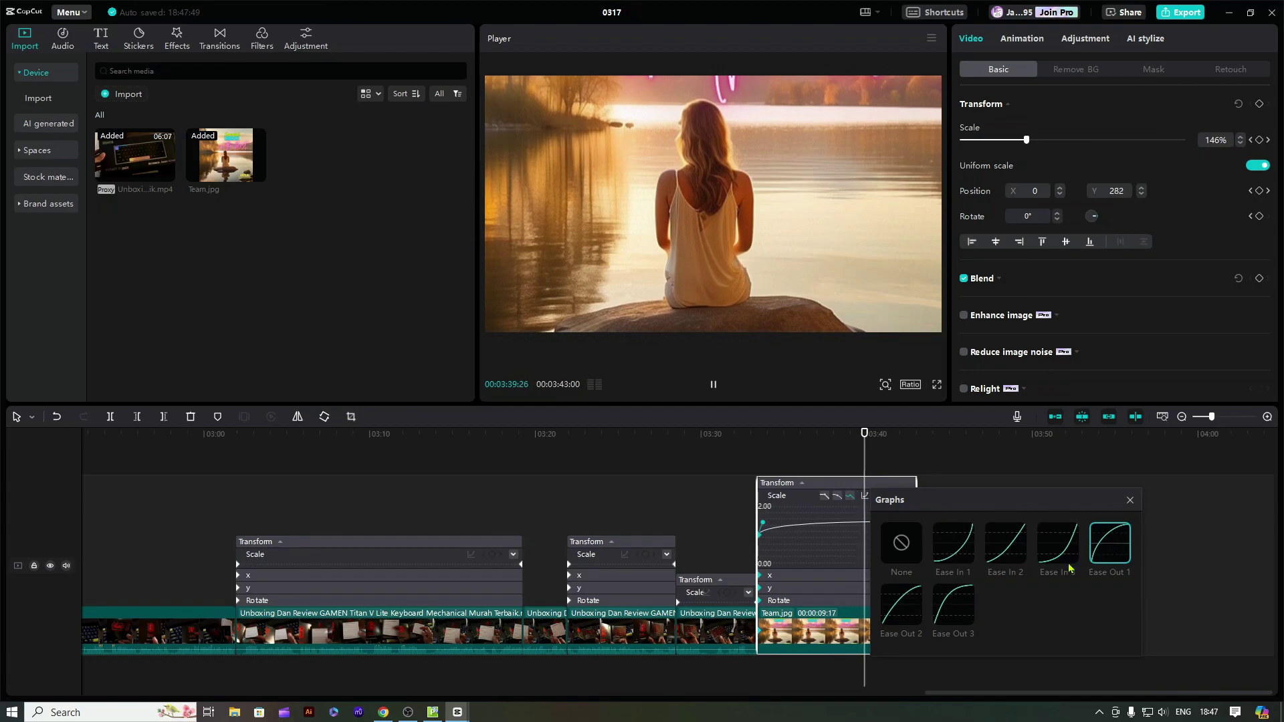
left_click(945, 600)
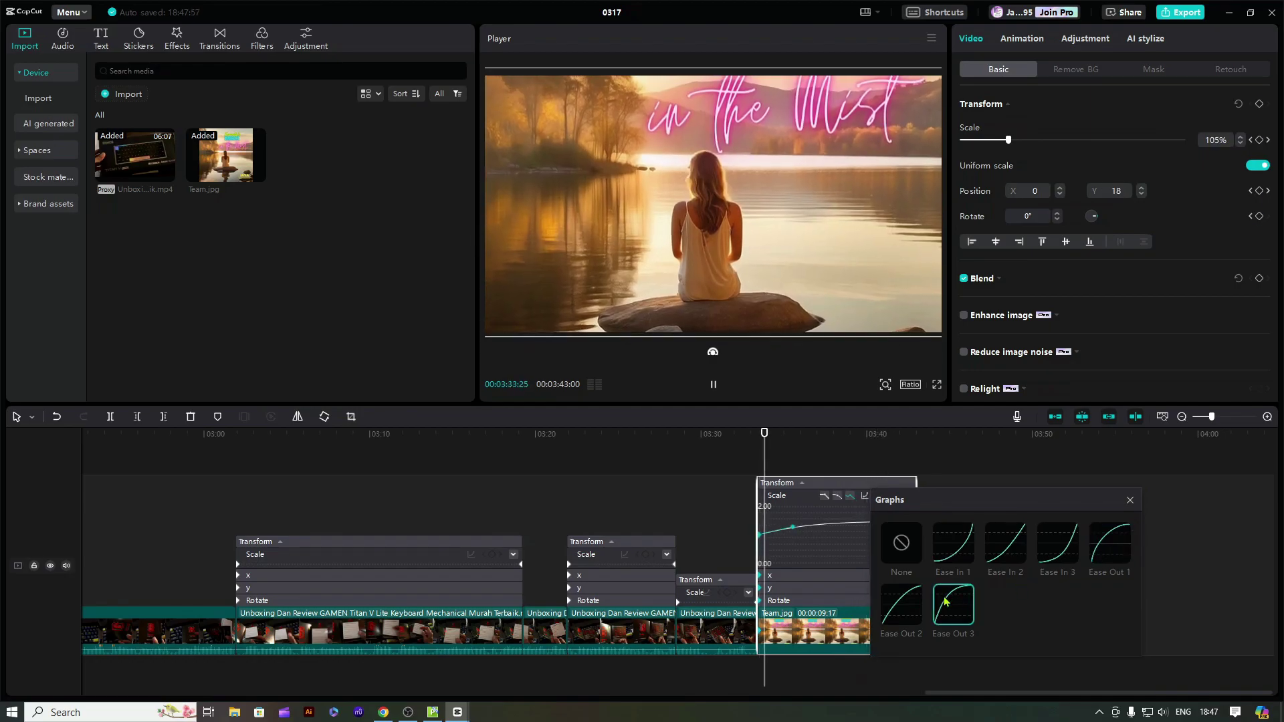
Apply the Ease Out 2 graph to Team.jpg's Scale animation, close the presets, and set the first Scale keyframe to Linear
left_click(901, 609)
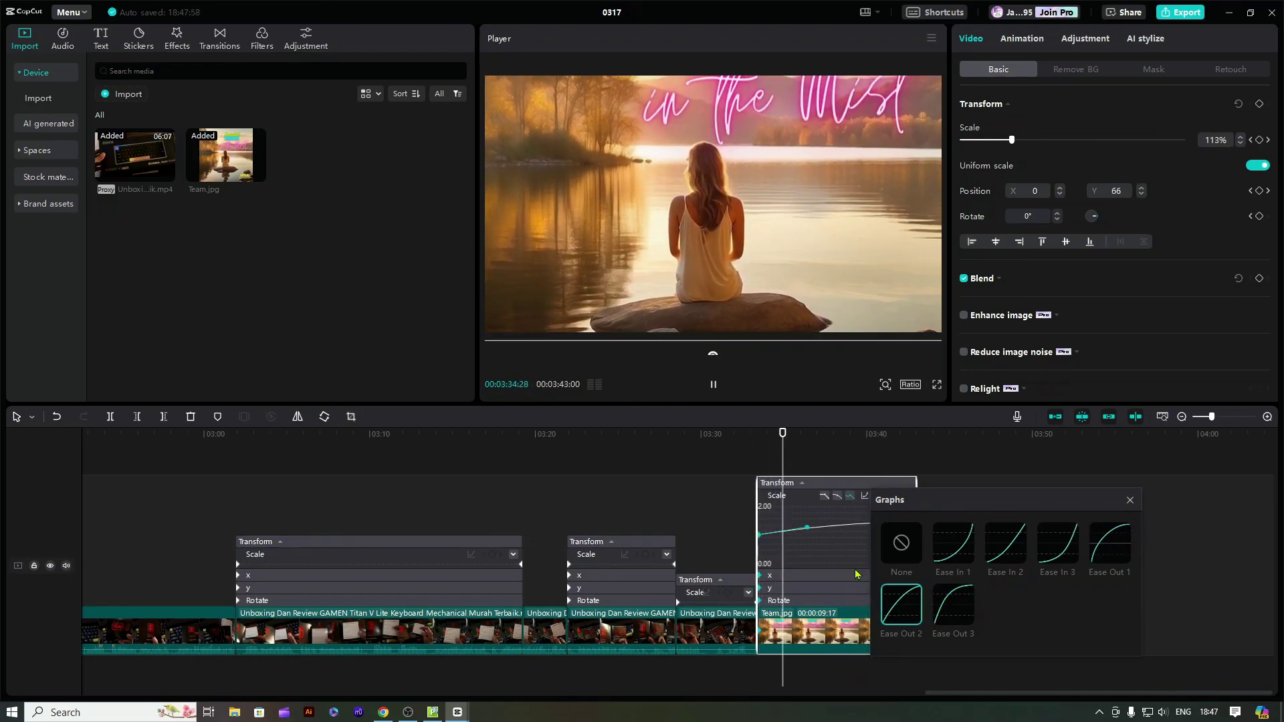
left_click(1130, 500)
left_click(837, 496)
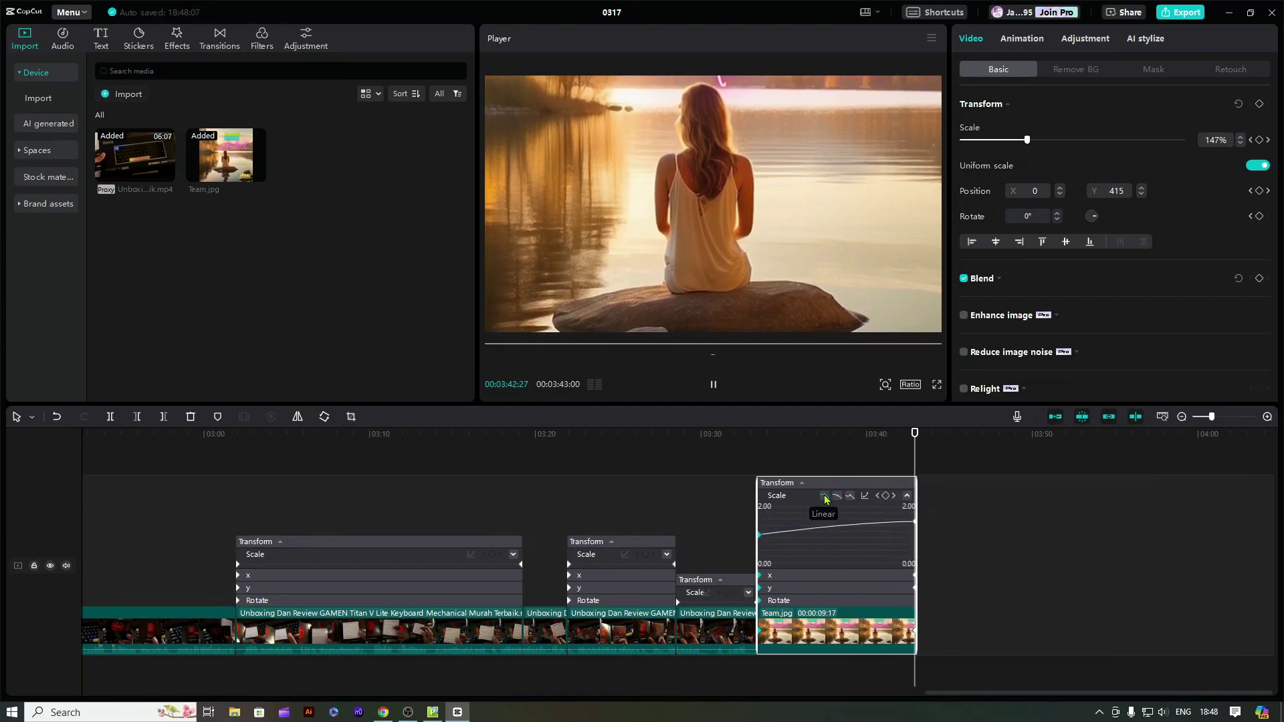
Play back the Team.jpg clip to check the eased zoom
left_click(753, 461)
left_click(710, 387)
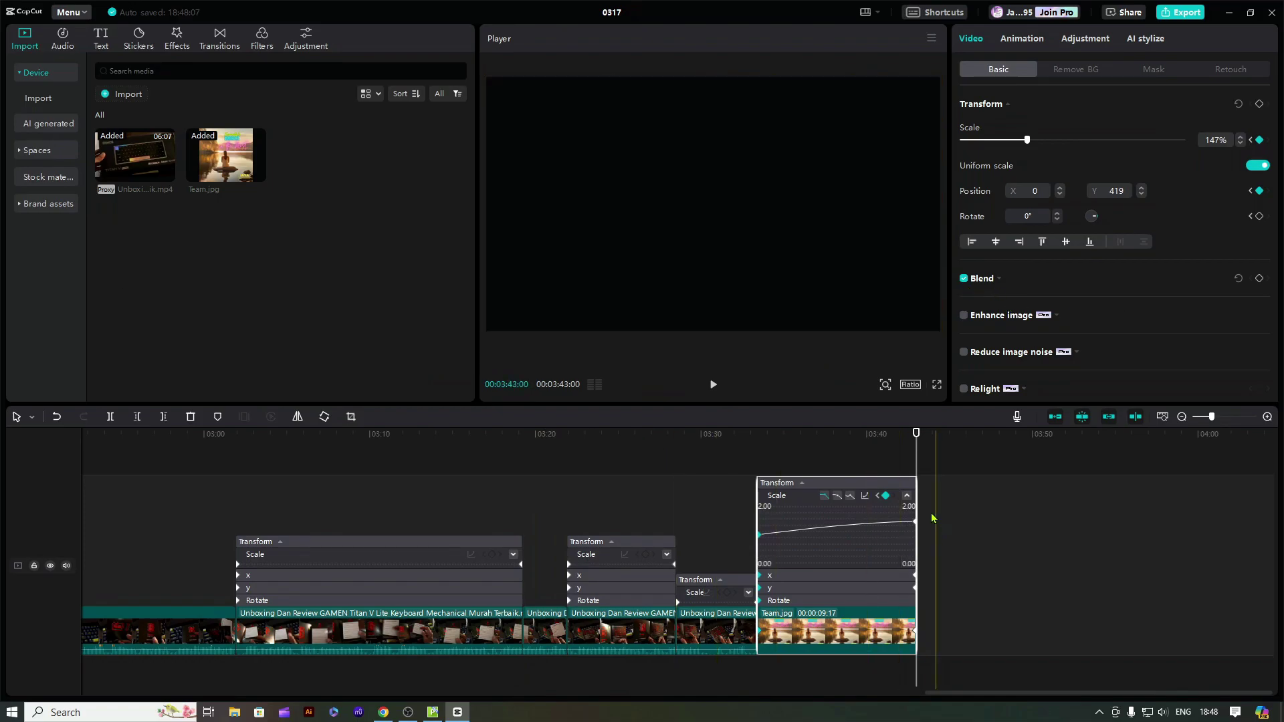
Apply a curve to the first Scale keyframe of Team.jpg in its expanded graph and play the clip back from its start
left_click(907, 495)
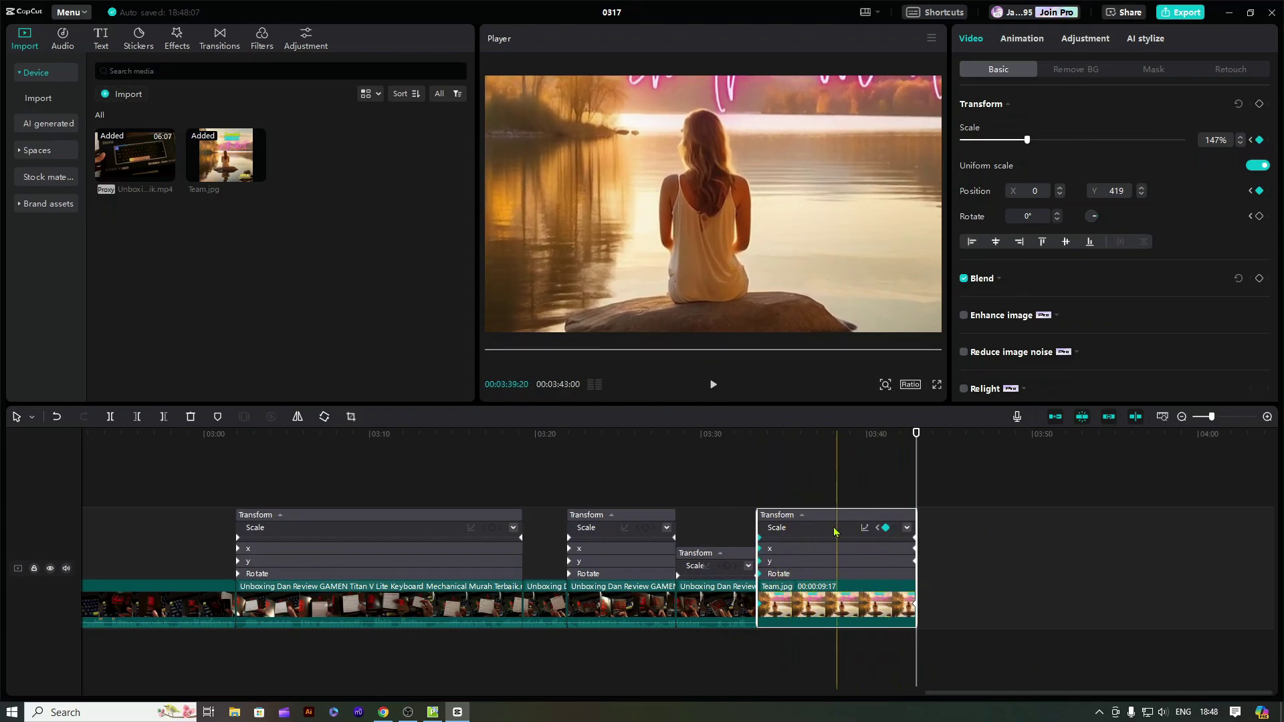
left_click(907, 527)
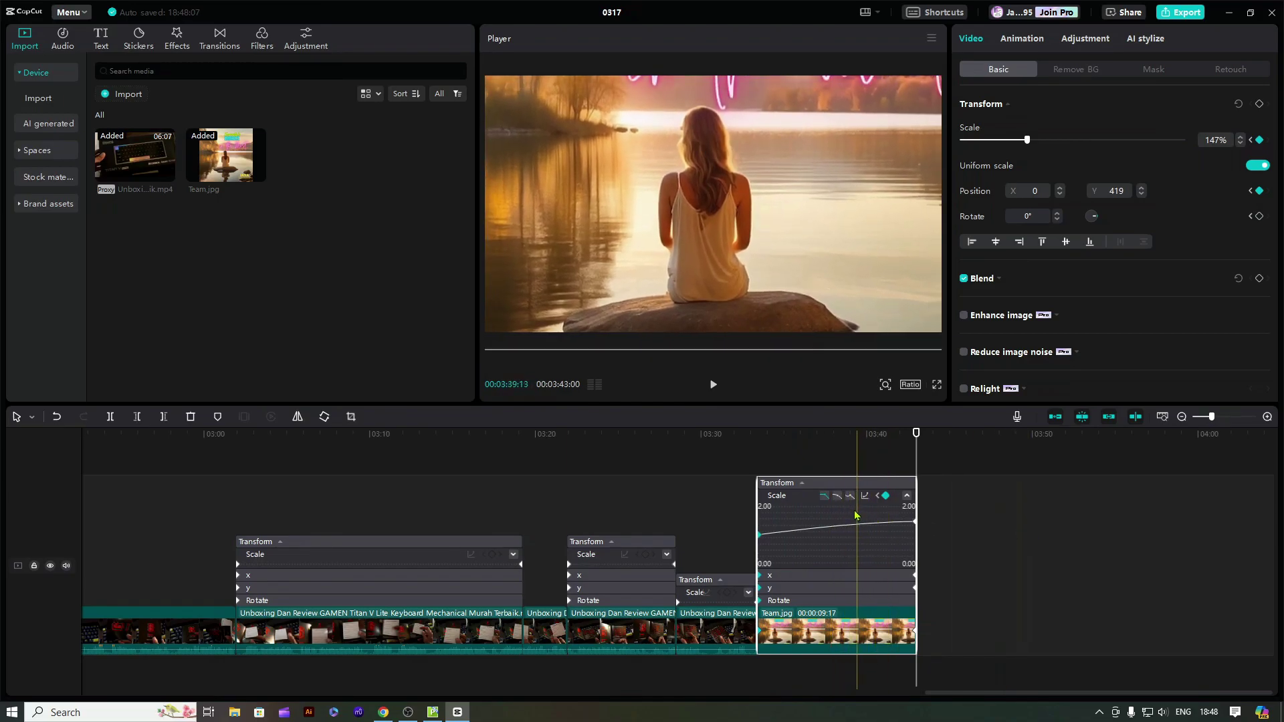
left_click_drag(916, 444, 759, 480)
left_click(712, 387)
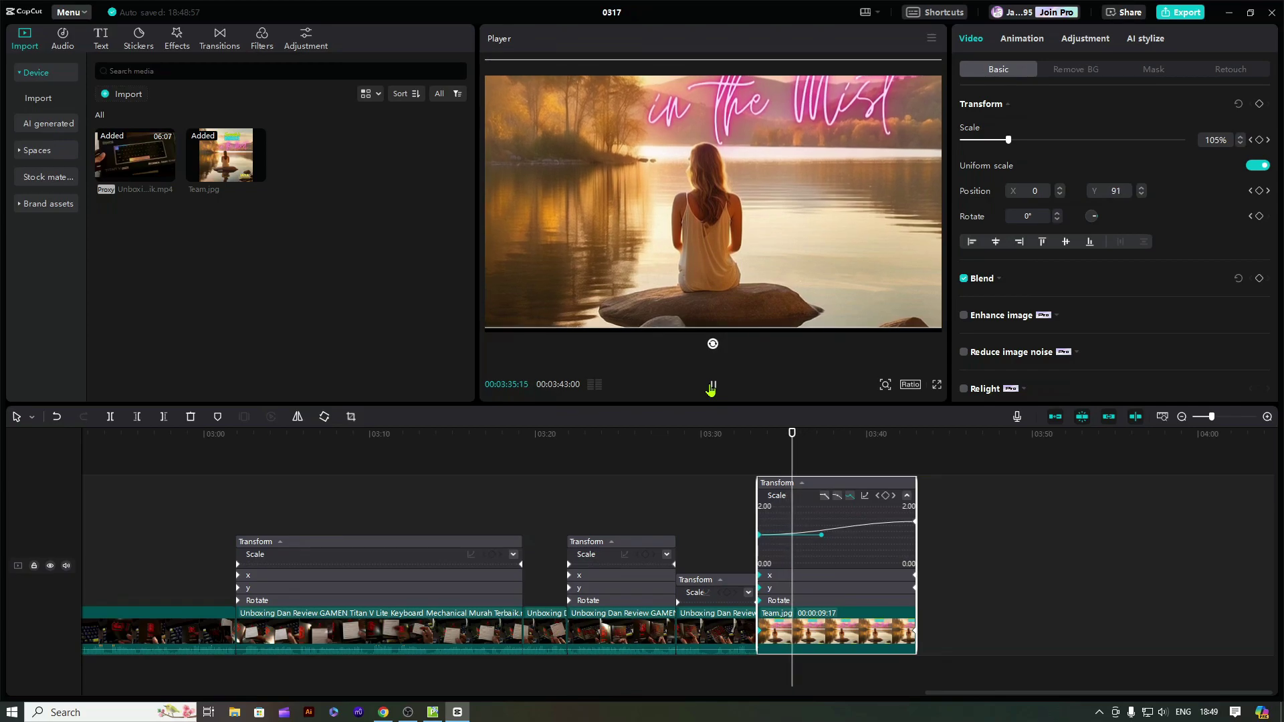